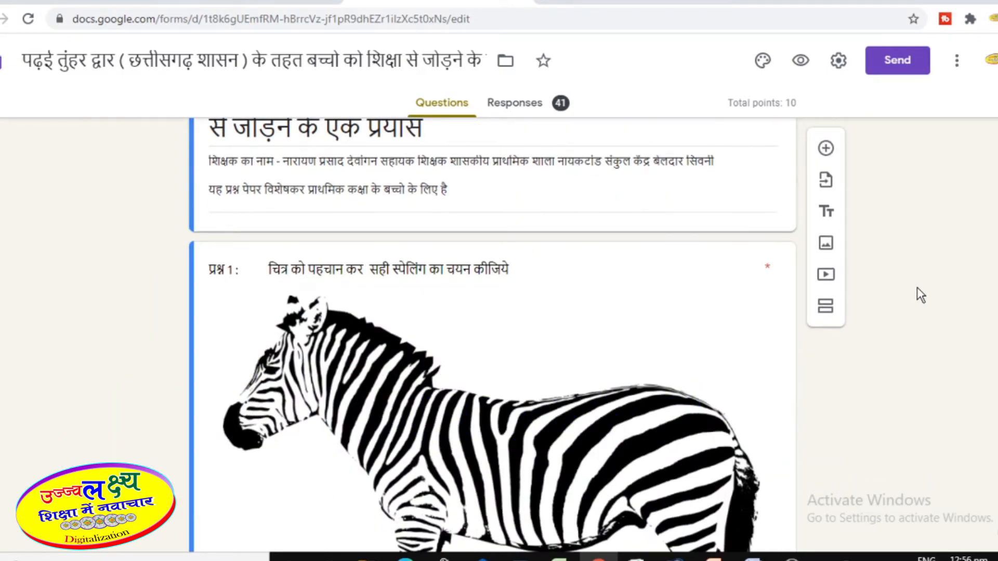
Examine the questions and answer options in the picture spelling quiz and the Navodaya maths quiz forms.
scroll(916, 288, "down", 8)
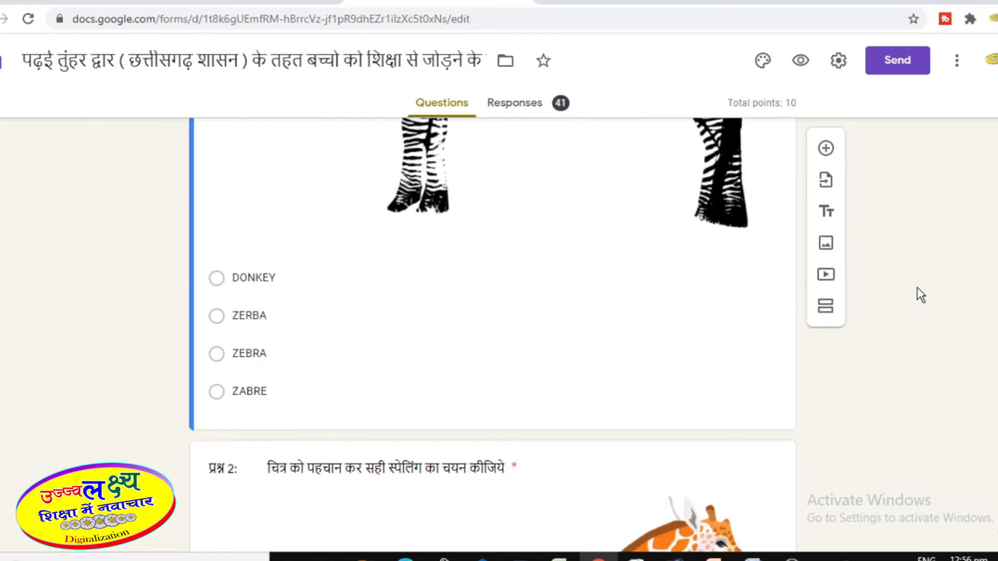
scroll(916, 286, "down", 4)
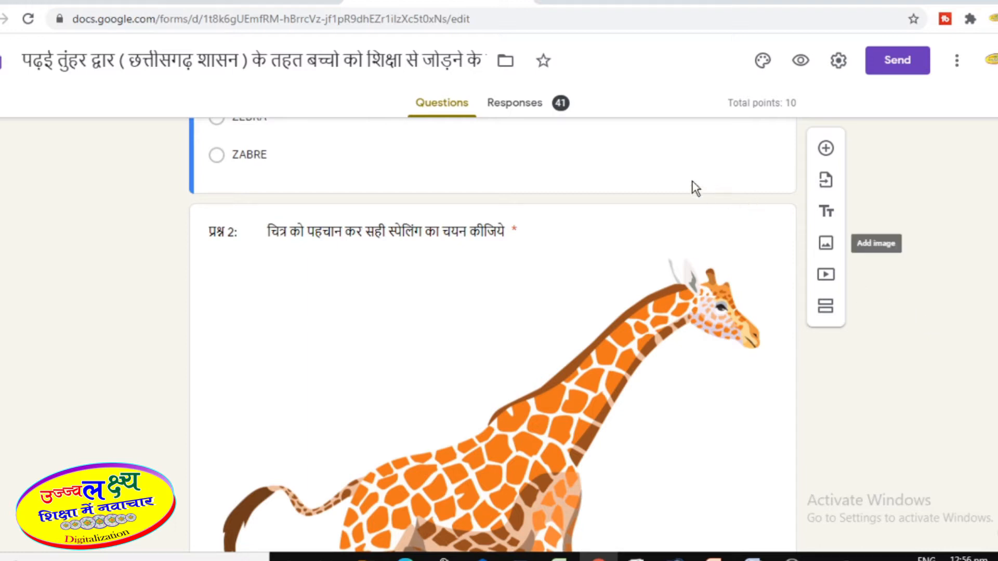
left_click(317, 2)
scroll(345, 330, "down", 7)
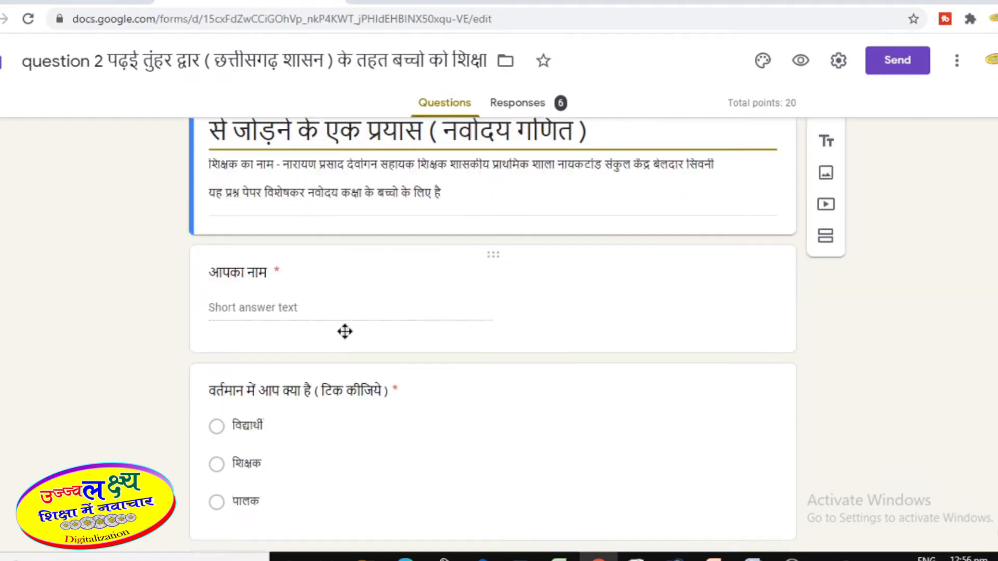
scroll(345, 332, "down", 4)
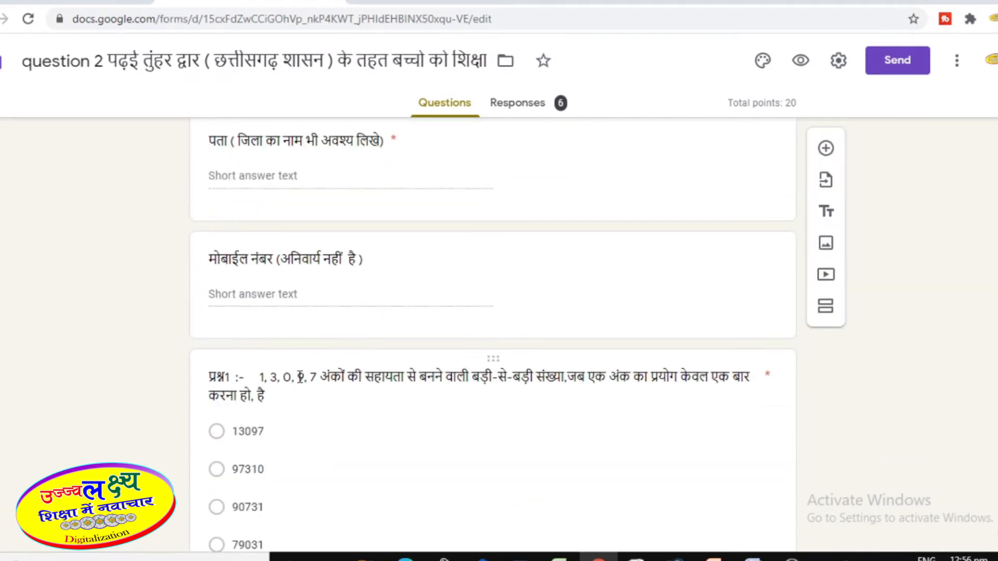
scroll(308, 298, "down", 3)
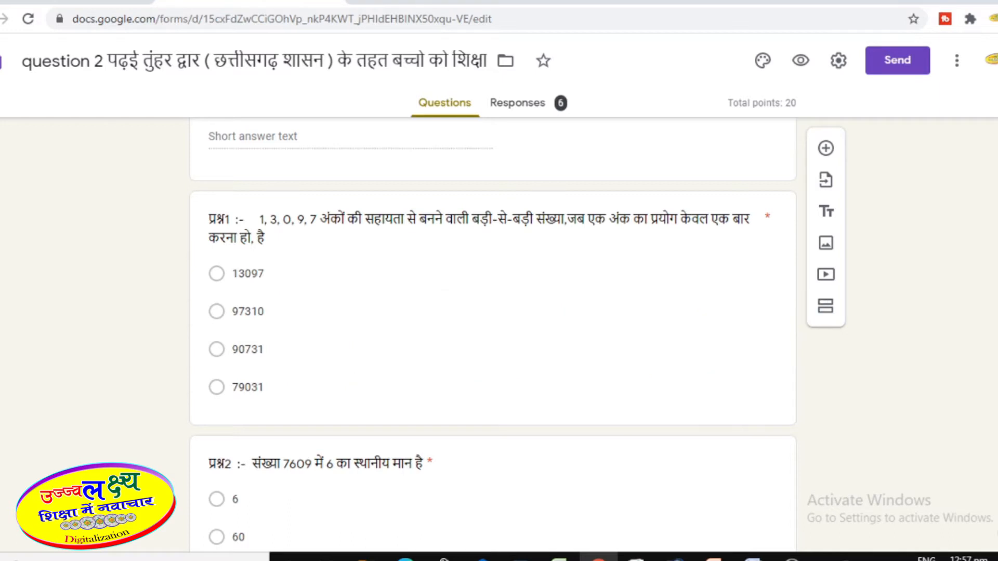
left_click(401, 2)
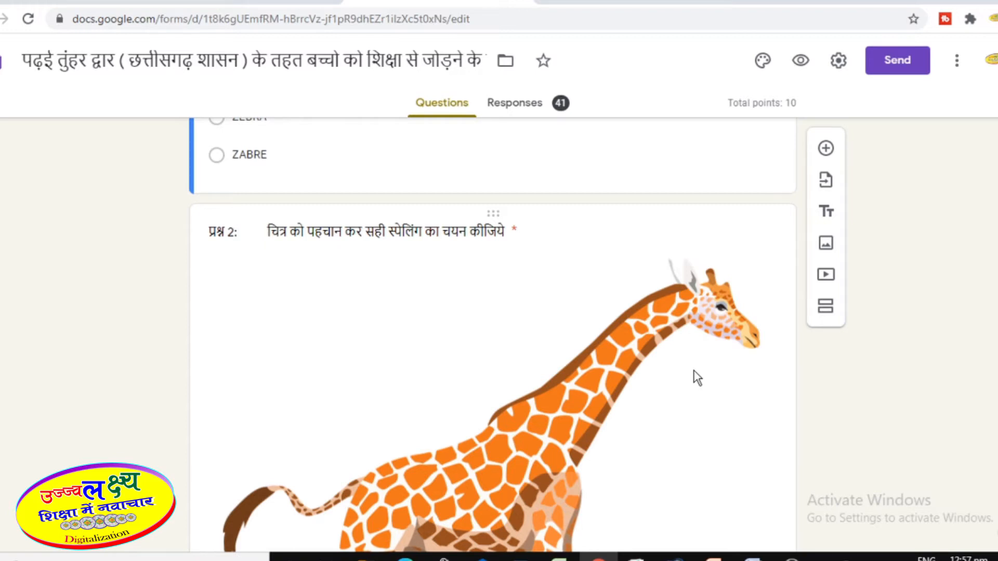
left_click(279, 1)
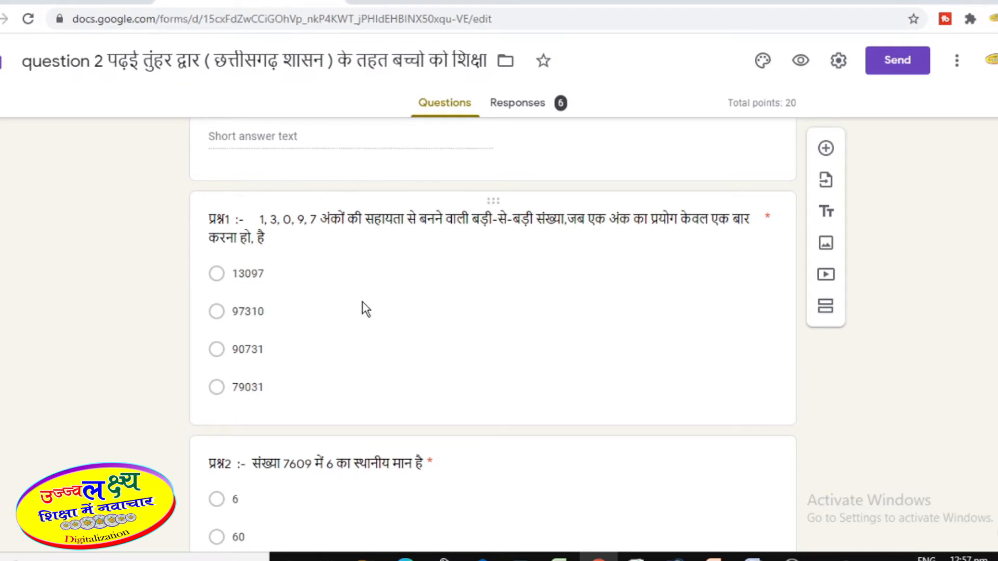
left_click(374, 7)
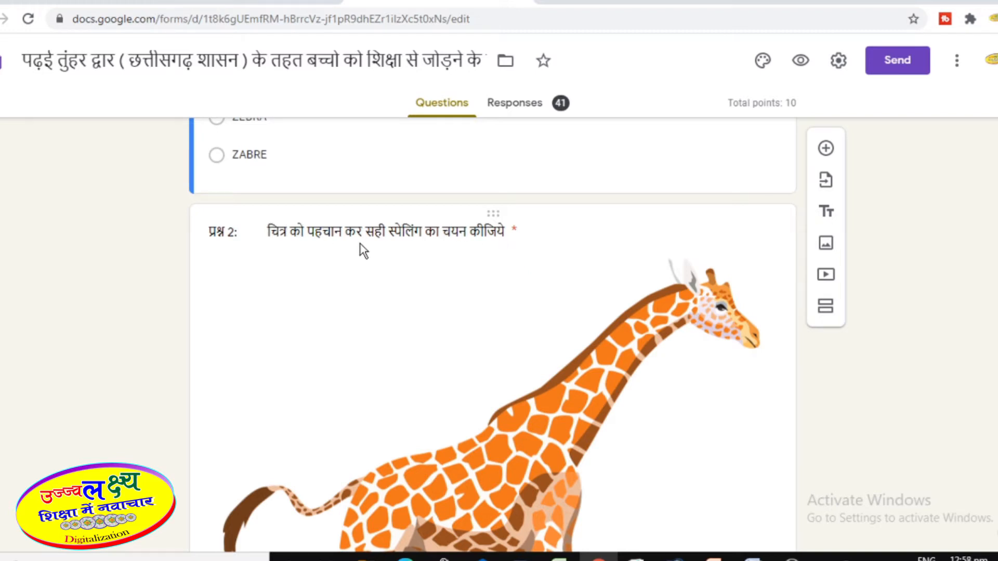
Examine the giraffe picture question with its spelling options, and view the downloaded images in the fruits folder.
scroll(361, 244, "down", 4)
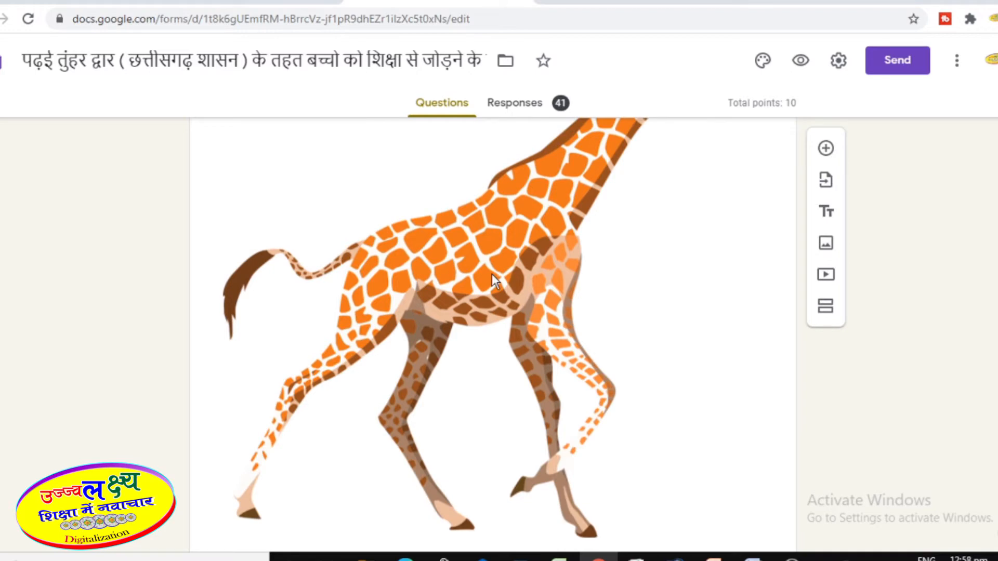
scroll(490, 259, "down", 6)
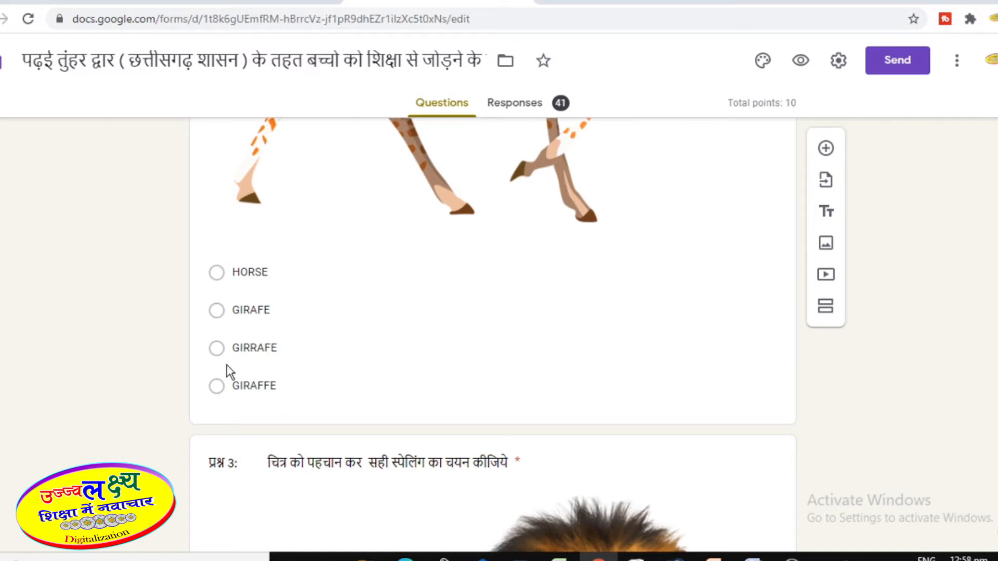
scroll(227, 366, "up", 6)
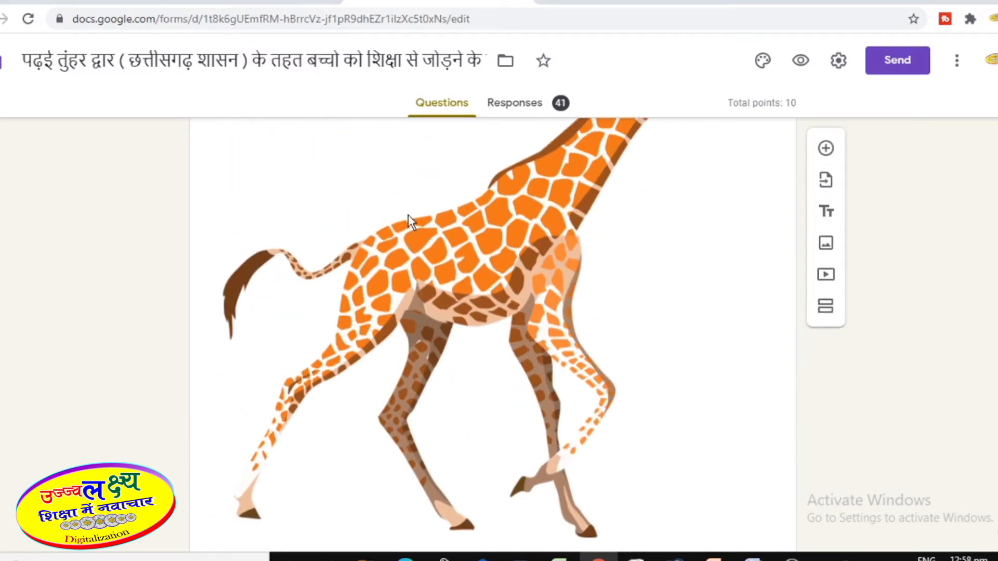
scroll(472, 328, "up", 3)
scroll(471, 329, "down", 9)
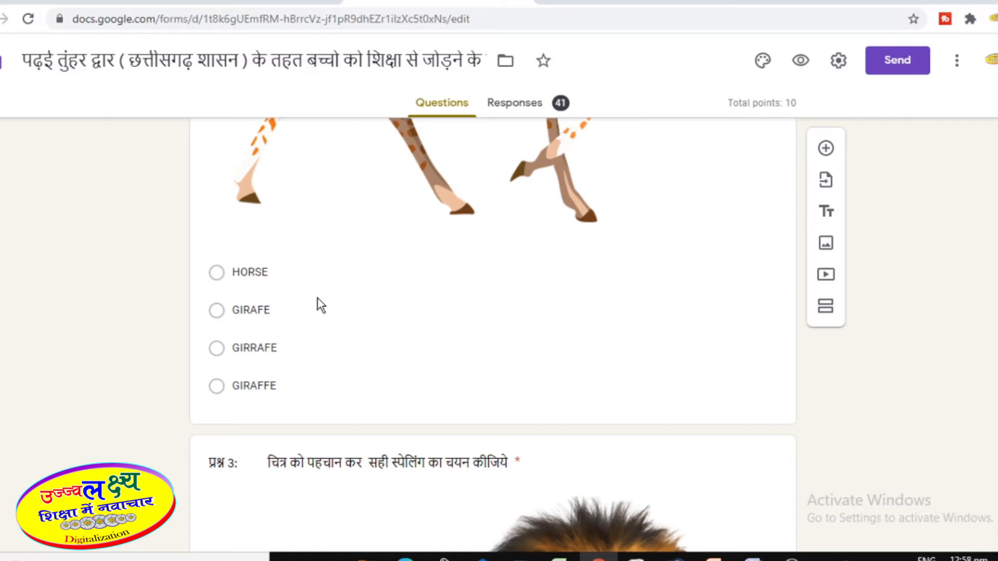
left_click(519, 104)
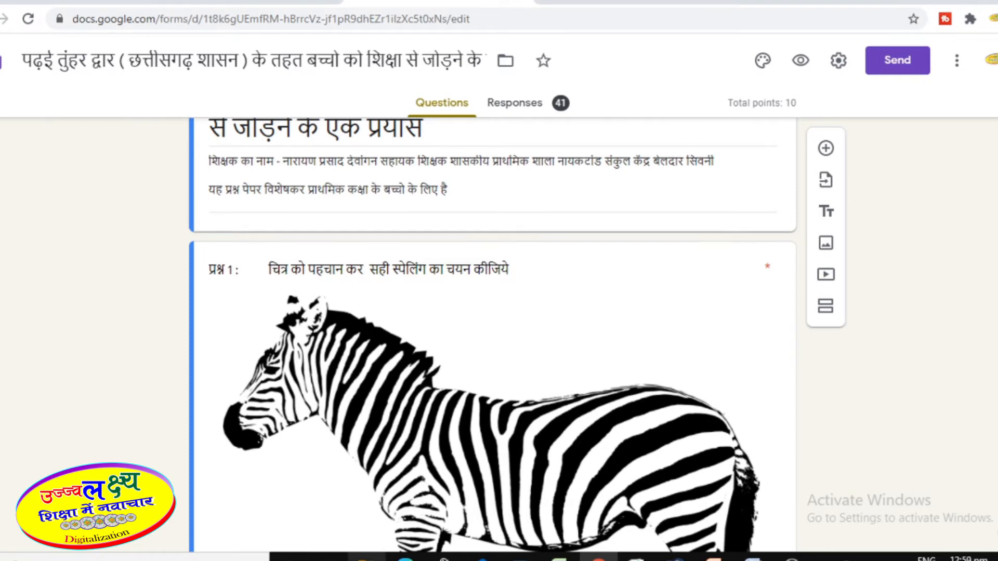
left_click(366, 559)
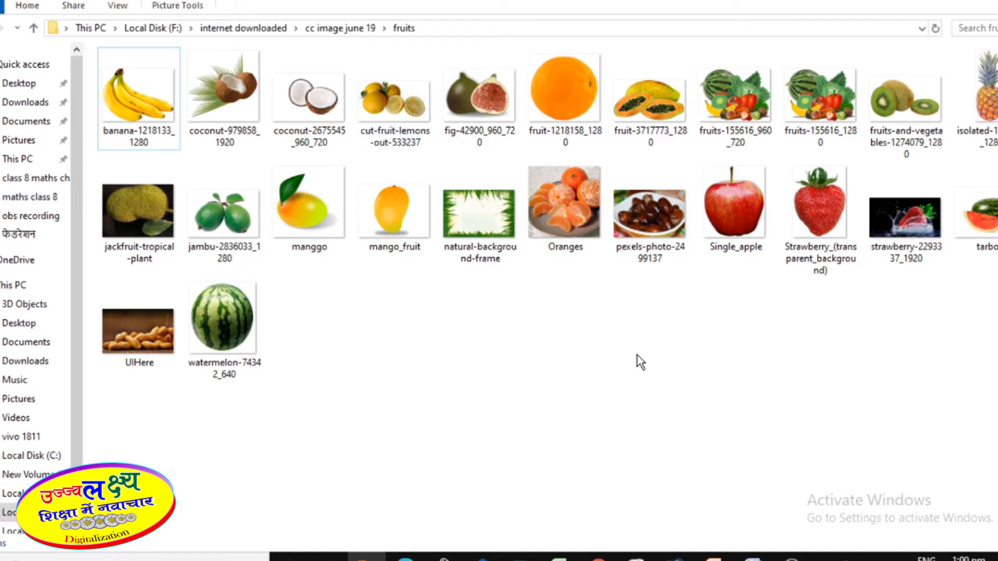
left_click(598, 557)
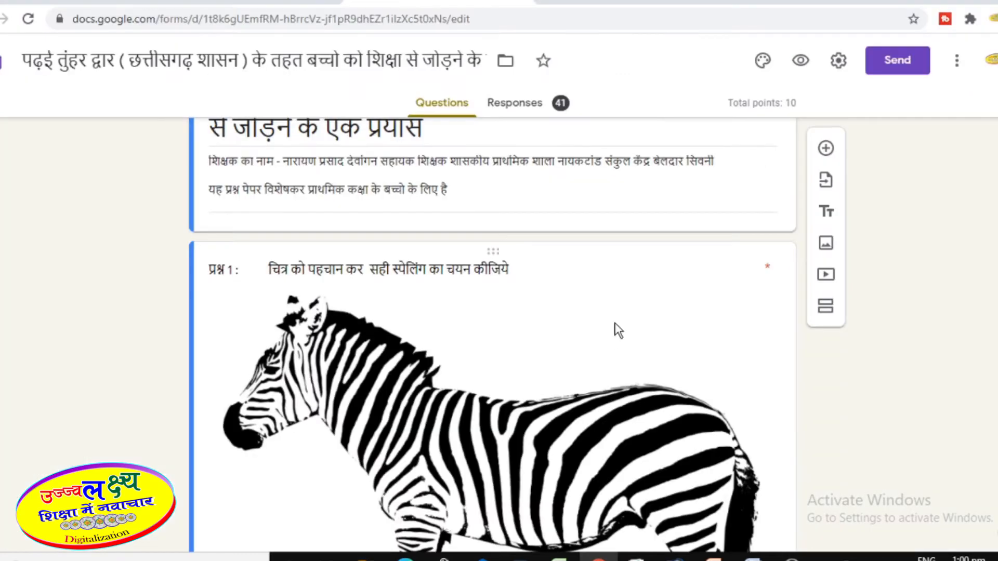
Search for google forms in a new browser tab, open the personal Google Forms home page and create a blank form.
left_click(546, 3)
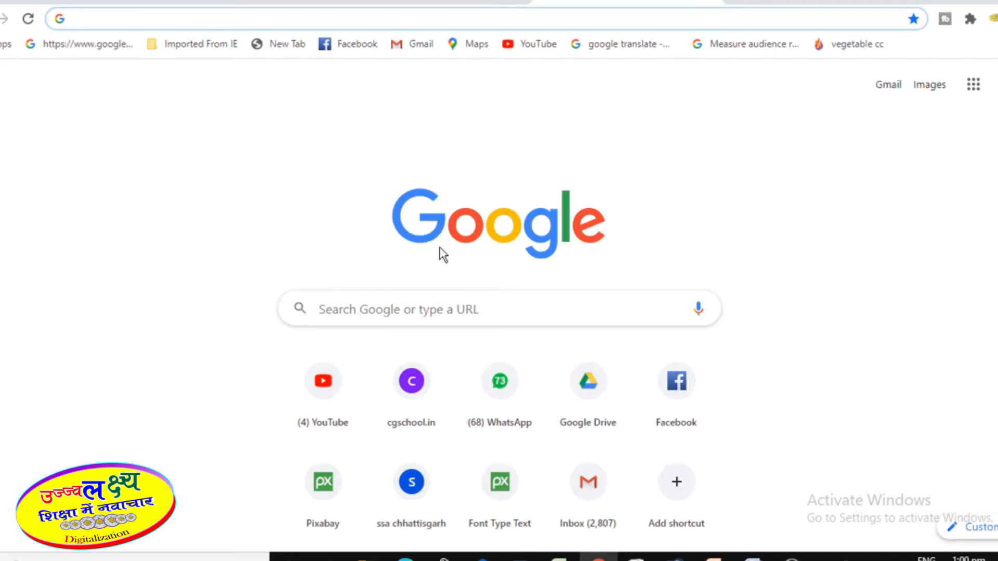
type("google.com")
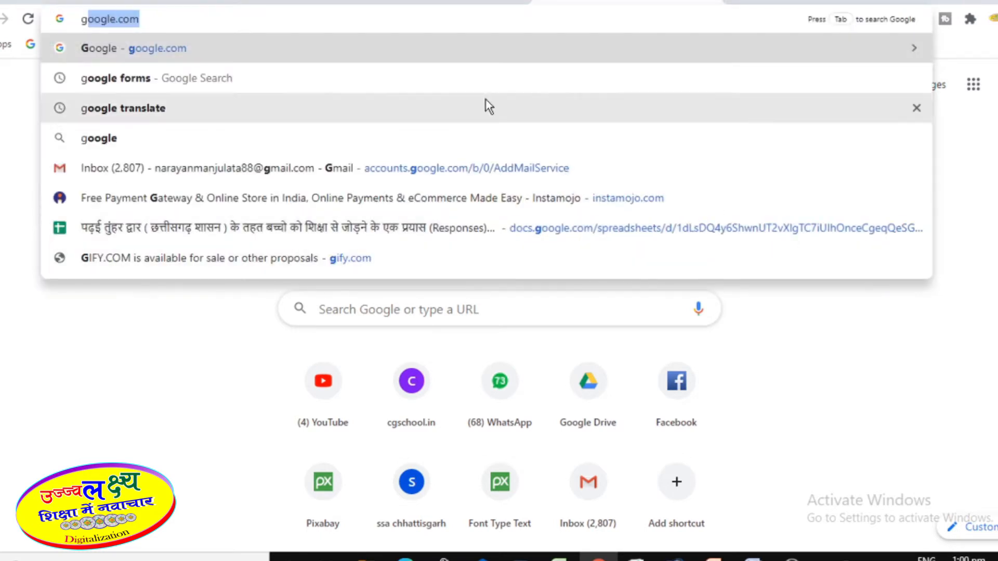
left_click(117, 78)
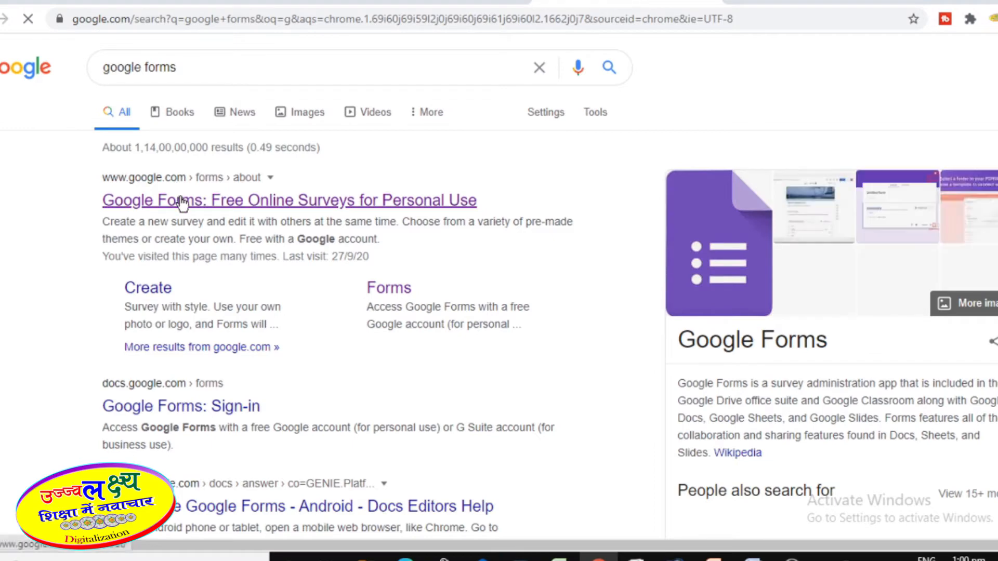
left_click(182, 202)
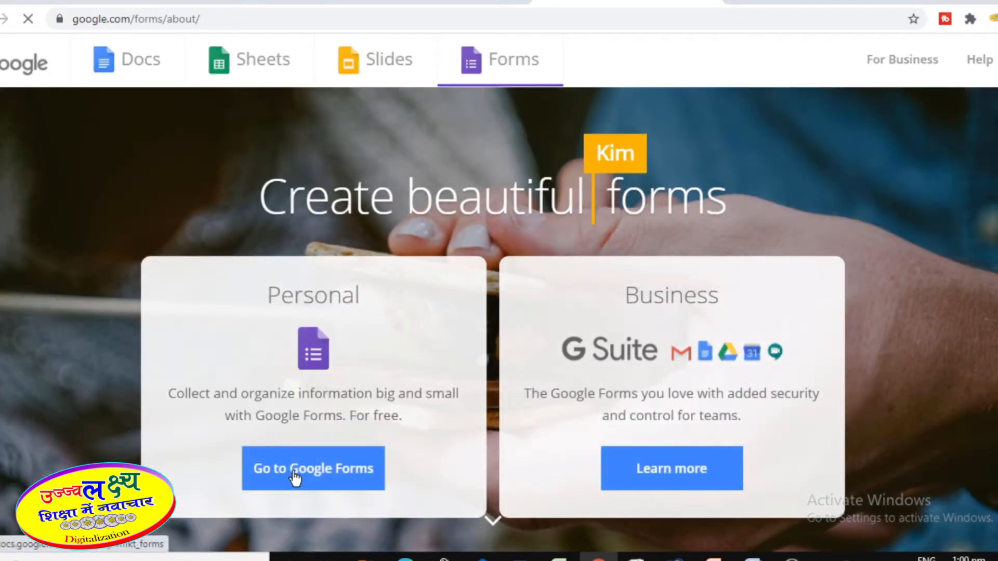
left_click(295, 473)
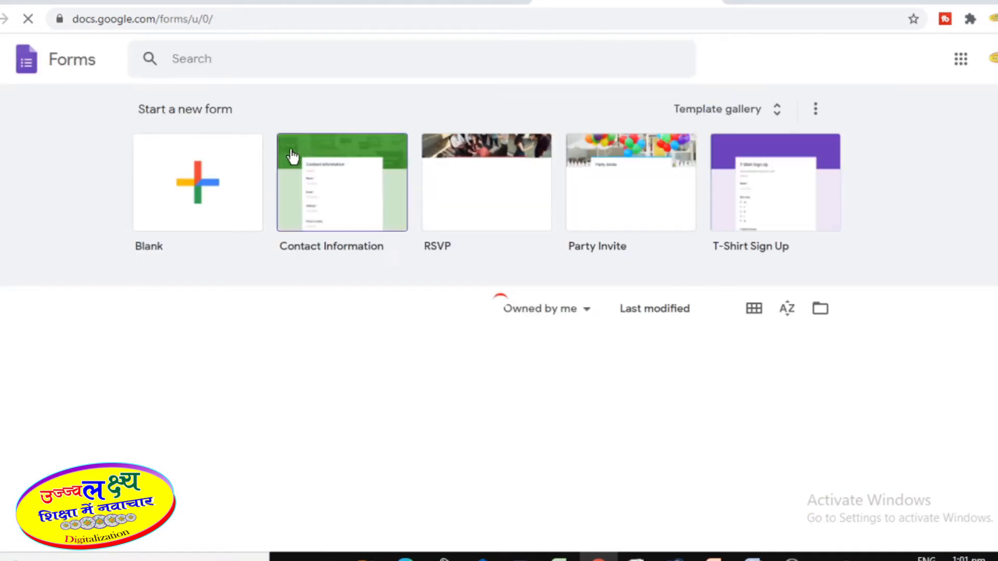
left_click(220, 166)
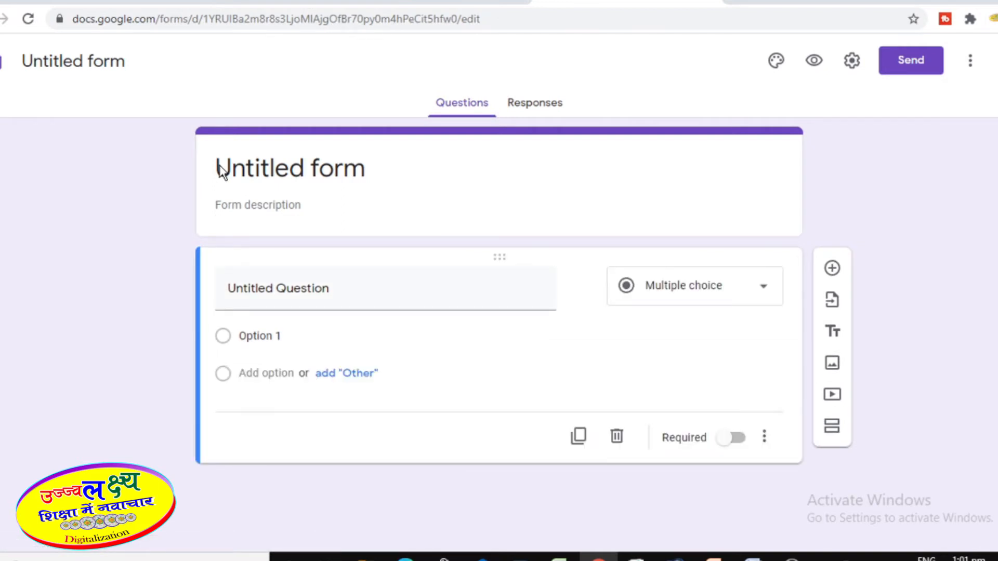
Return to the Forms home page, look through the list of existing forms, and close that browser tab.
left_click(4, 19)
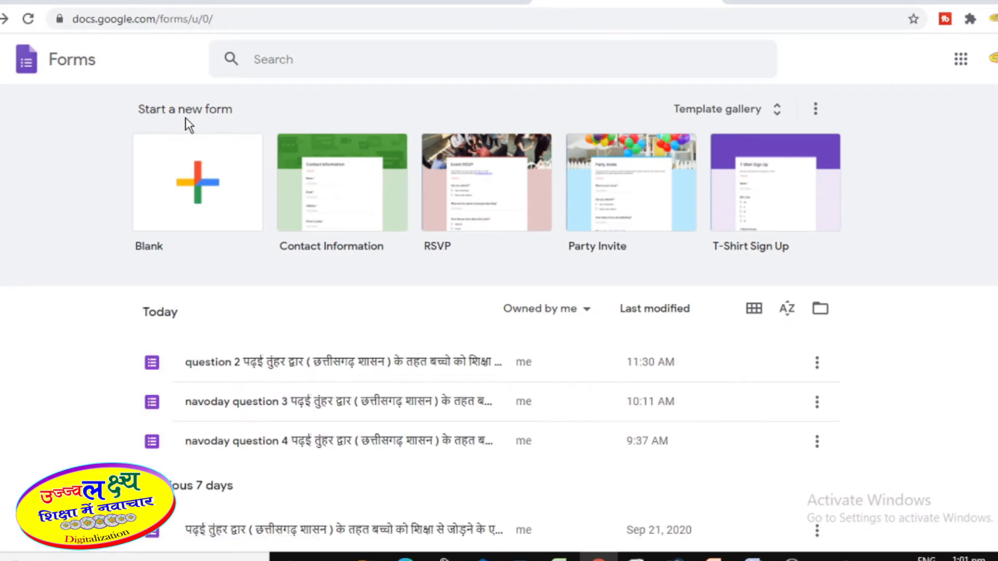
left_click(245, 216)
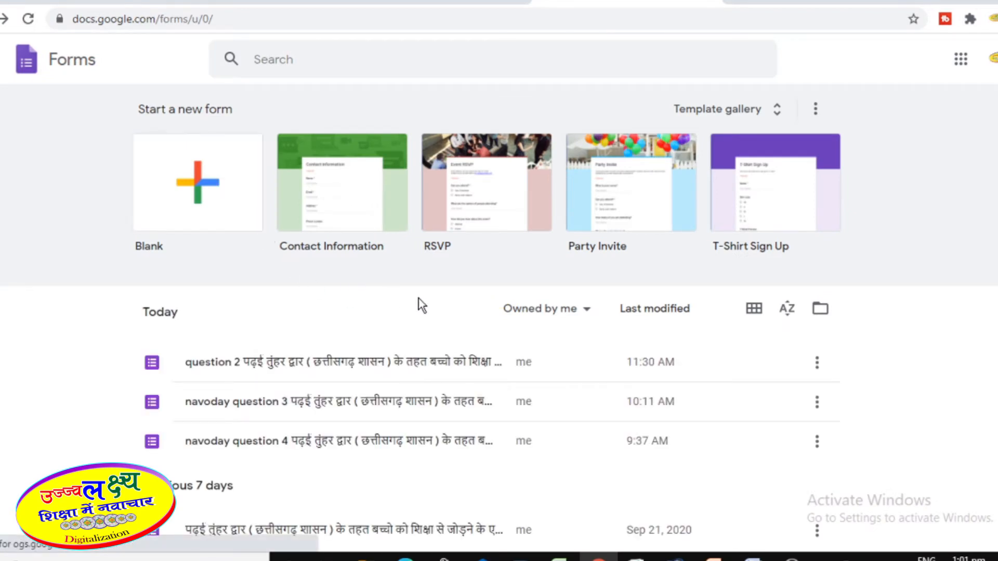
scroll(485, 288, "down", 5)
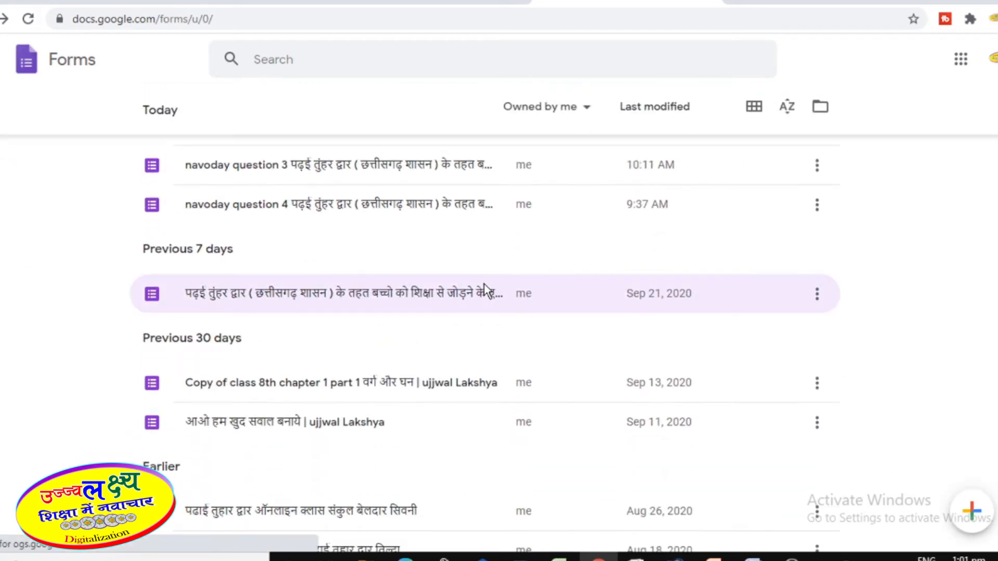
scroll(452, 263, "up", 1)
scroll(452, 265, "down", 7)
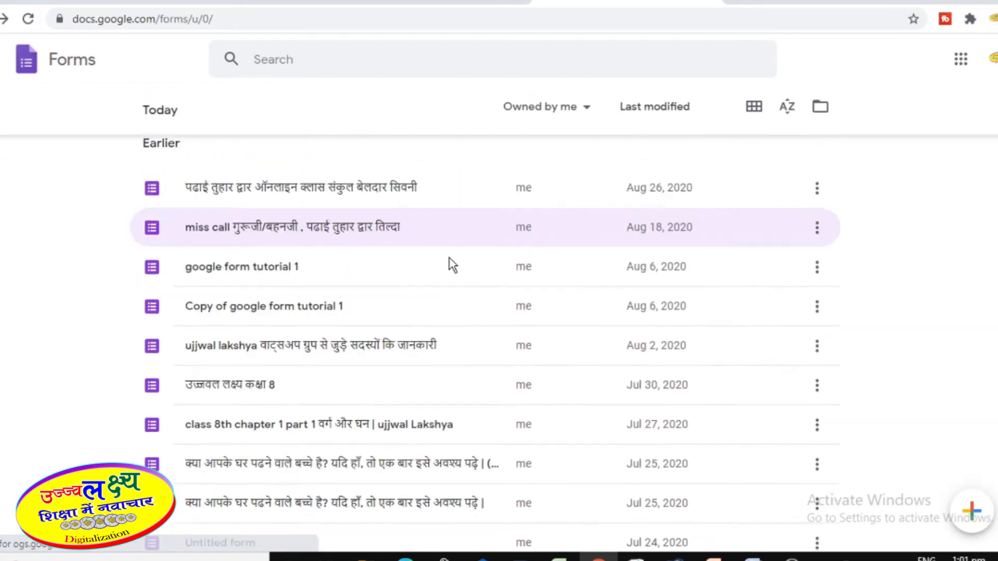
scroll(450, 263, "up", 9)
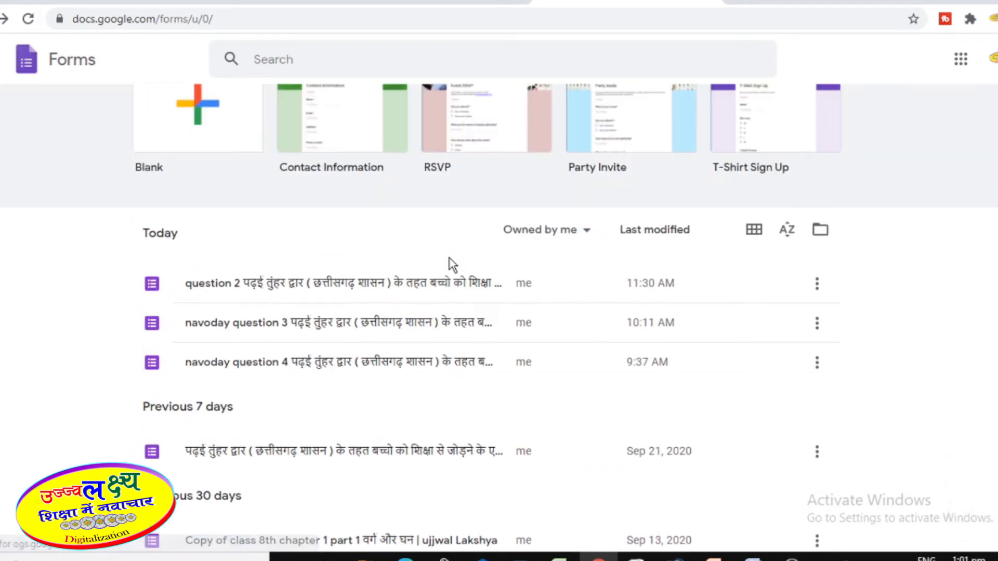
scroll(450, 263, "down", 10)
scroll(450, 263, "up", 10)
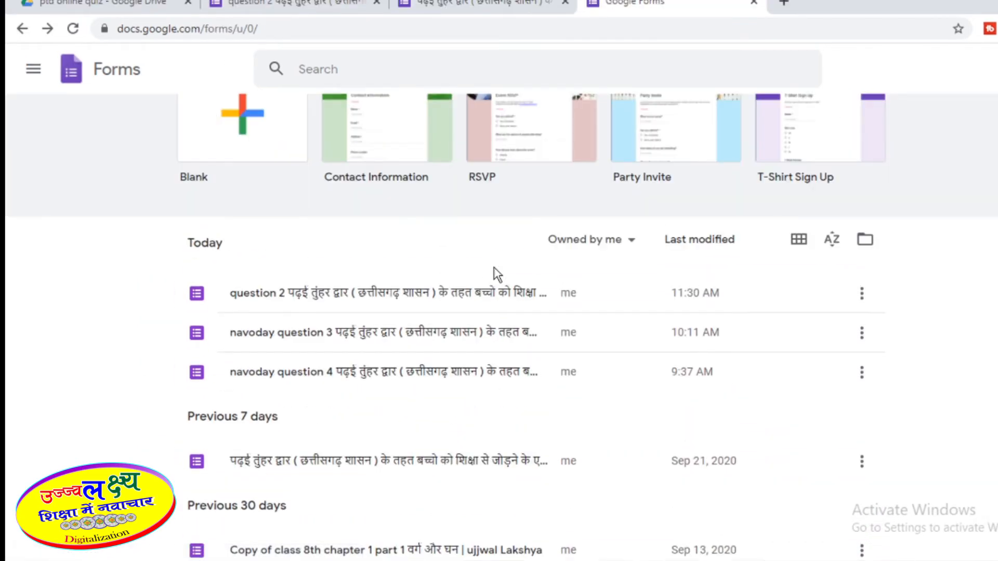
scroll(496, 274, "down", 15)
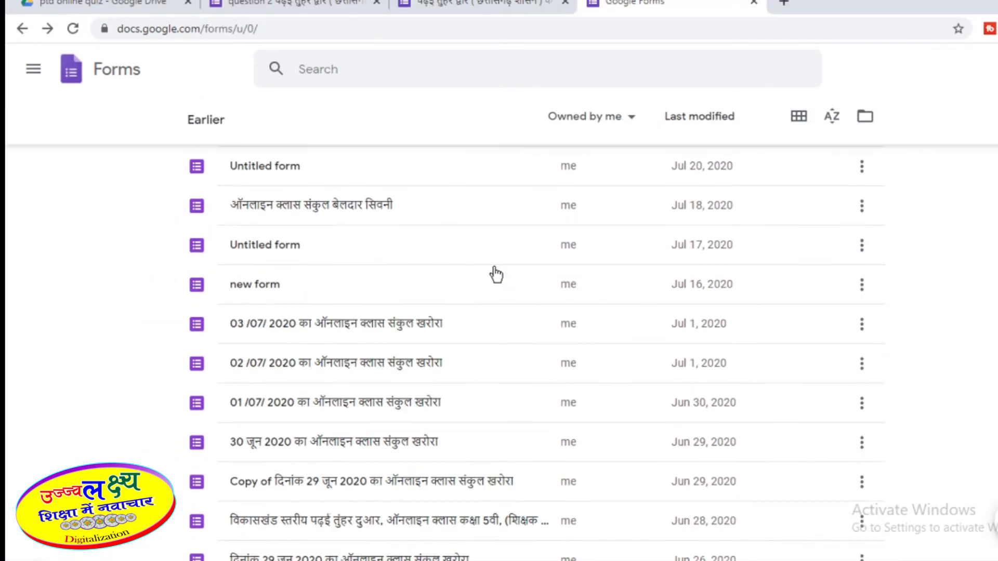
scroll(496, 275, "down", 5)
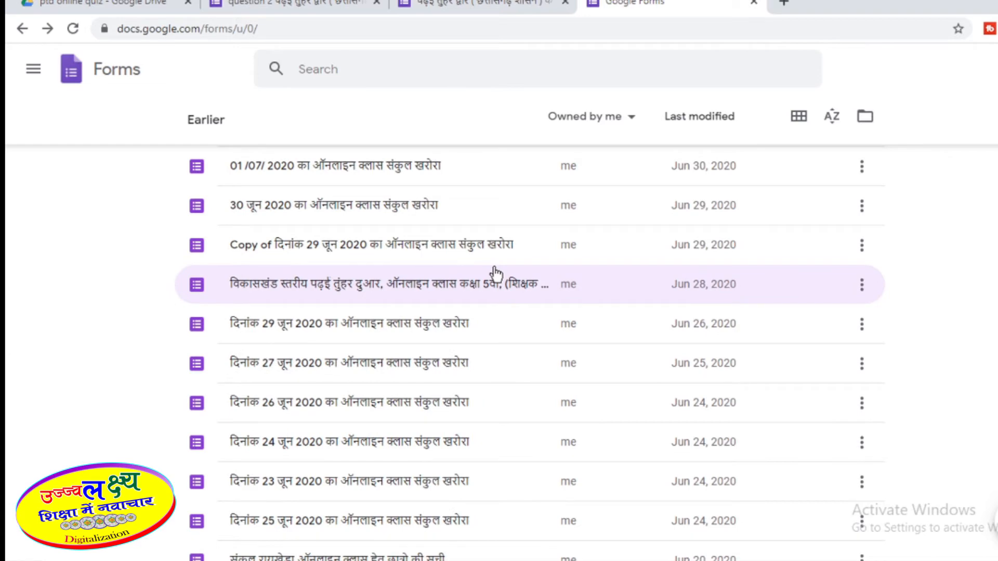
scroll(496, 274, "up", 12)
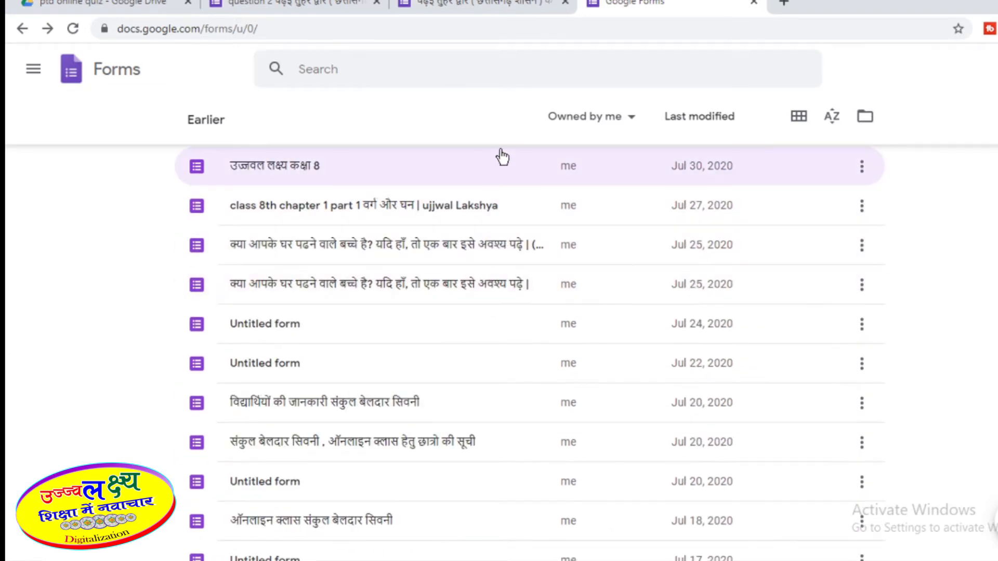
left_click(753, 2)
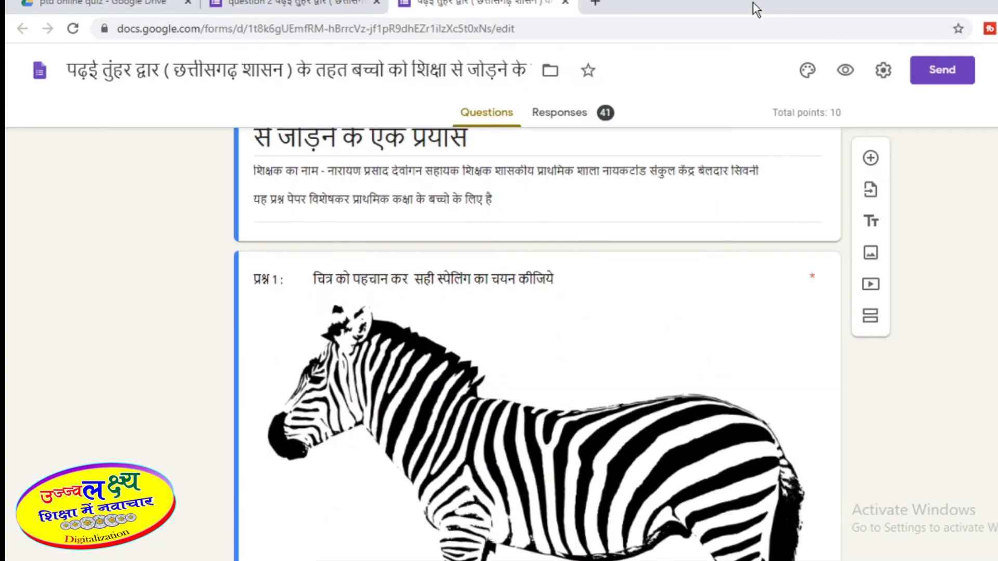
Open Google Drive in a new browser tab and create a new blank Google Form from it.
left_click(602, 3)
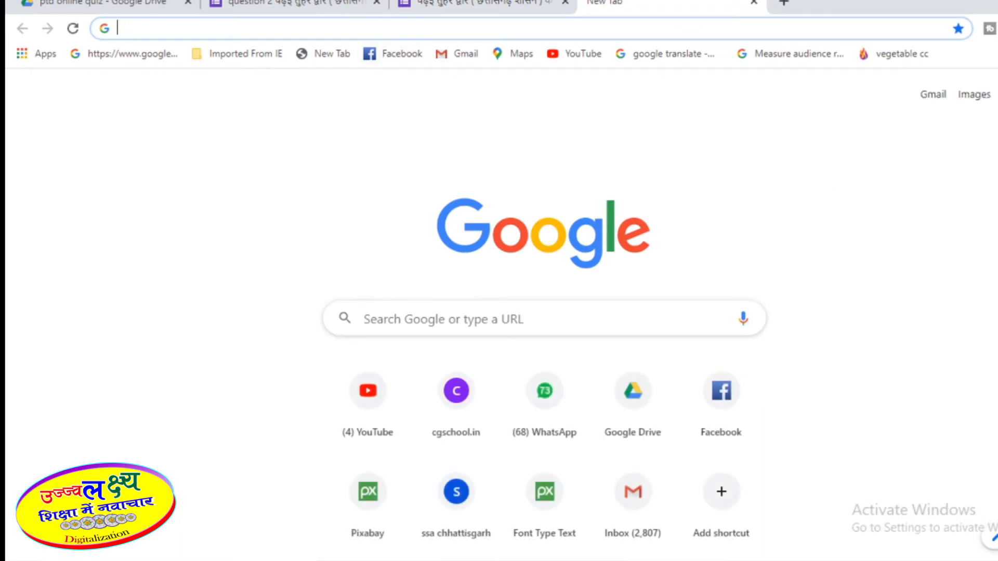
left_click(993, 94)
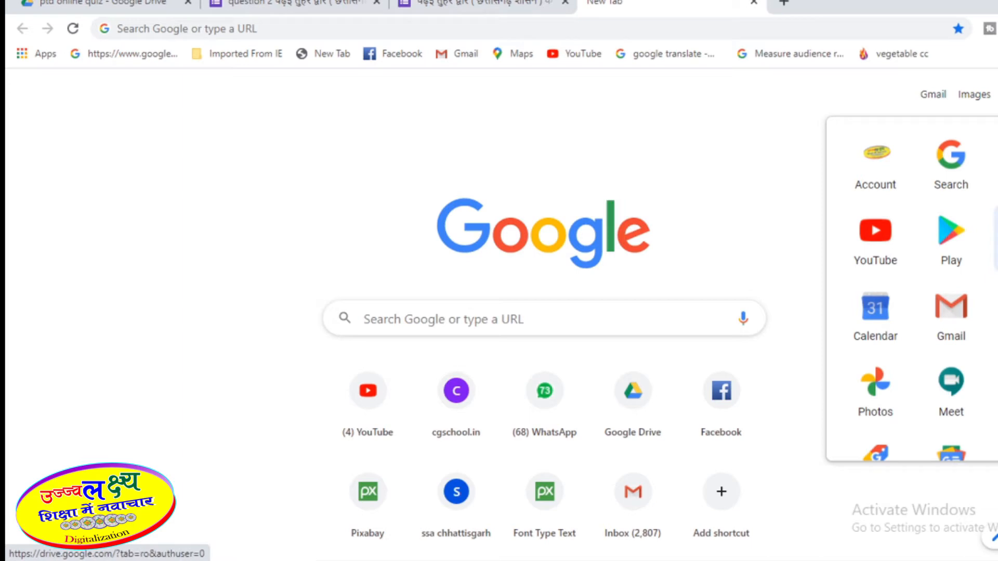
left_click(996, 239)
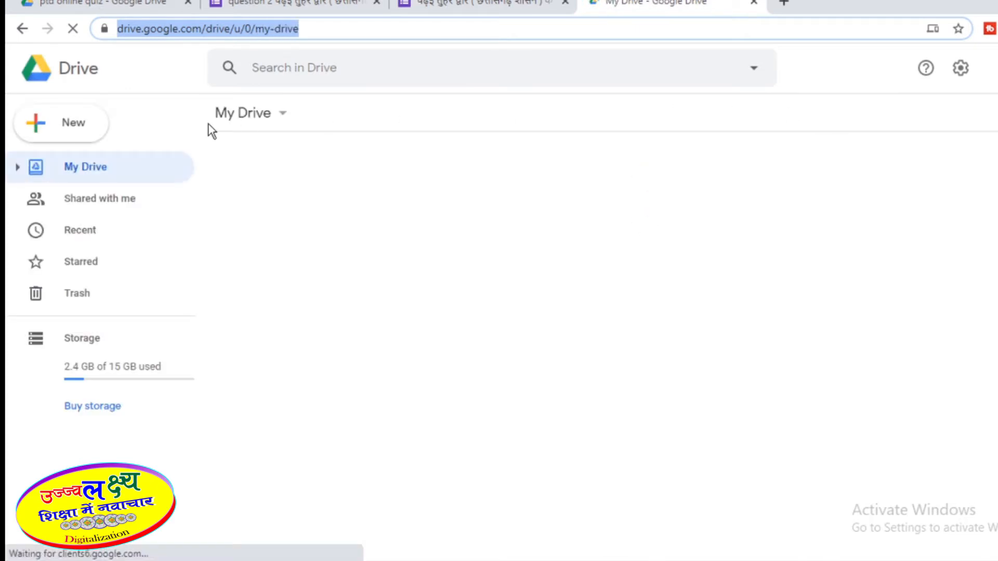
left_click(59, 133)
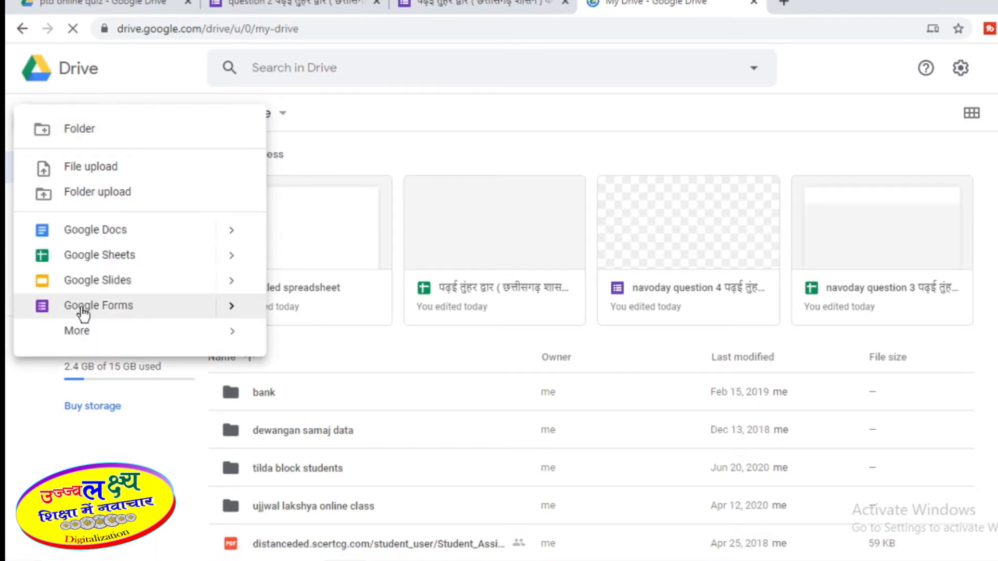
left_click(81, 307)
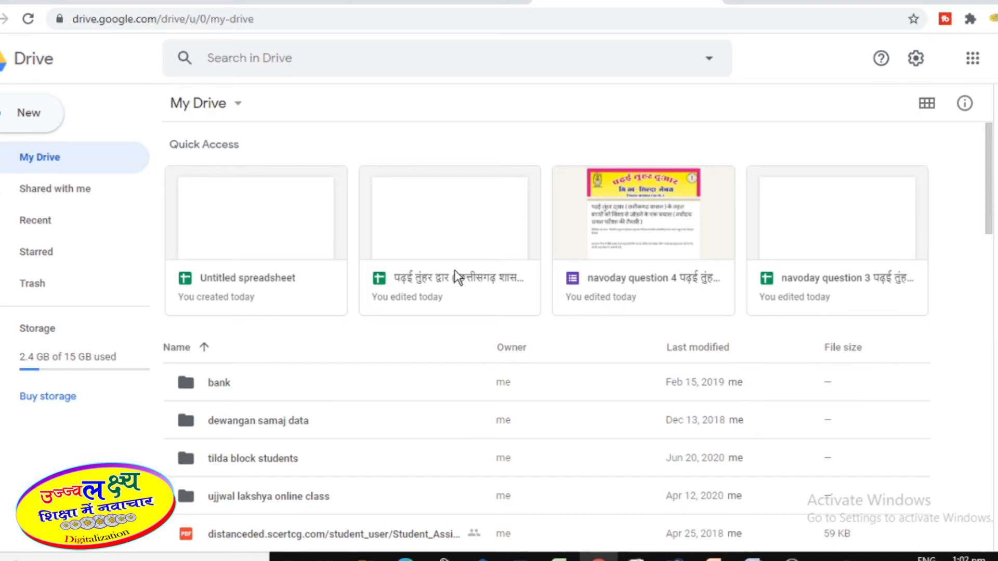
In My Drive, open the ptd online quiz folder inside the ujjwal lakshya online class folder.
scroll(307, 364, "down", 3)
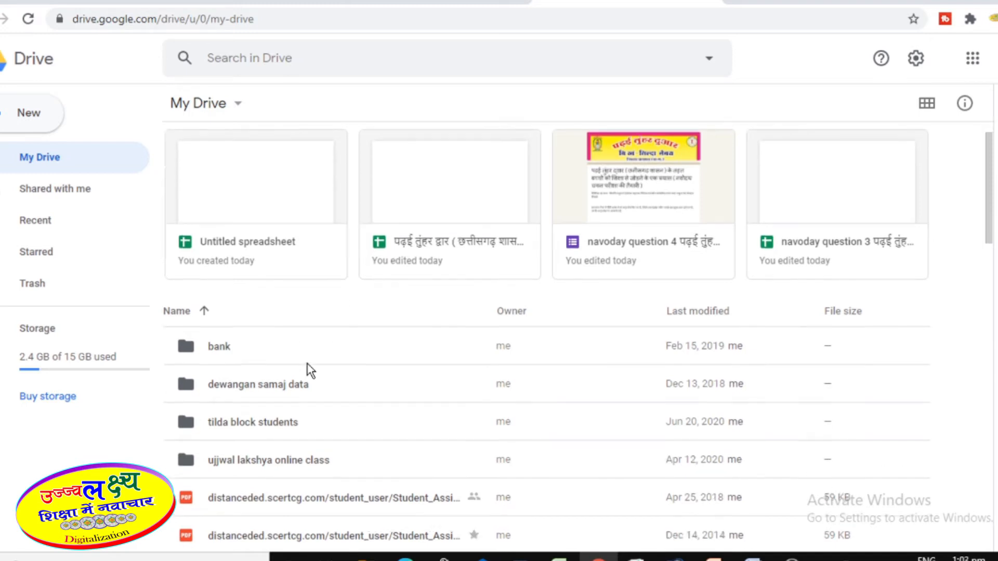
double_click(253, 419)
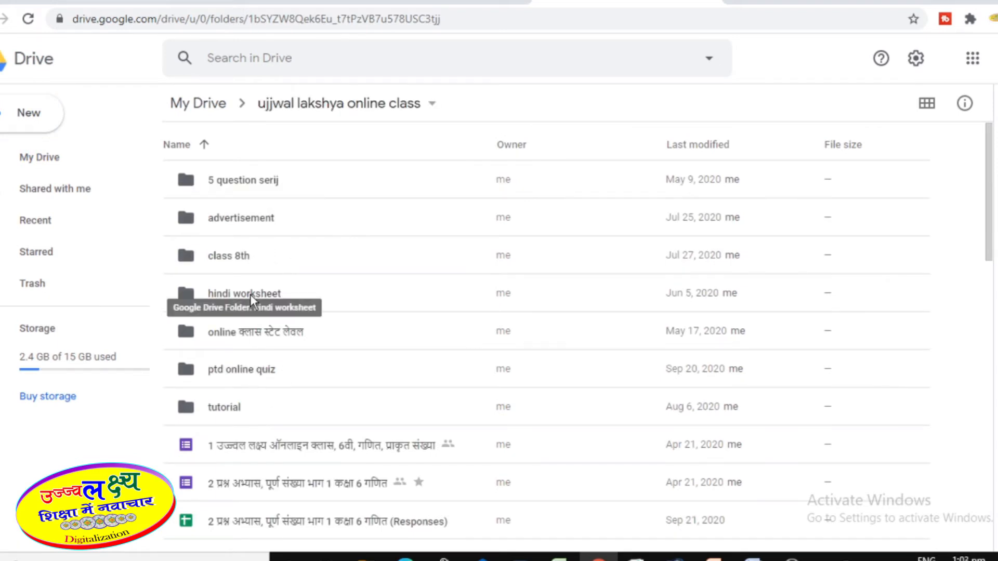
double_click(260, 373)
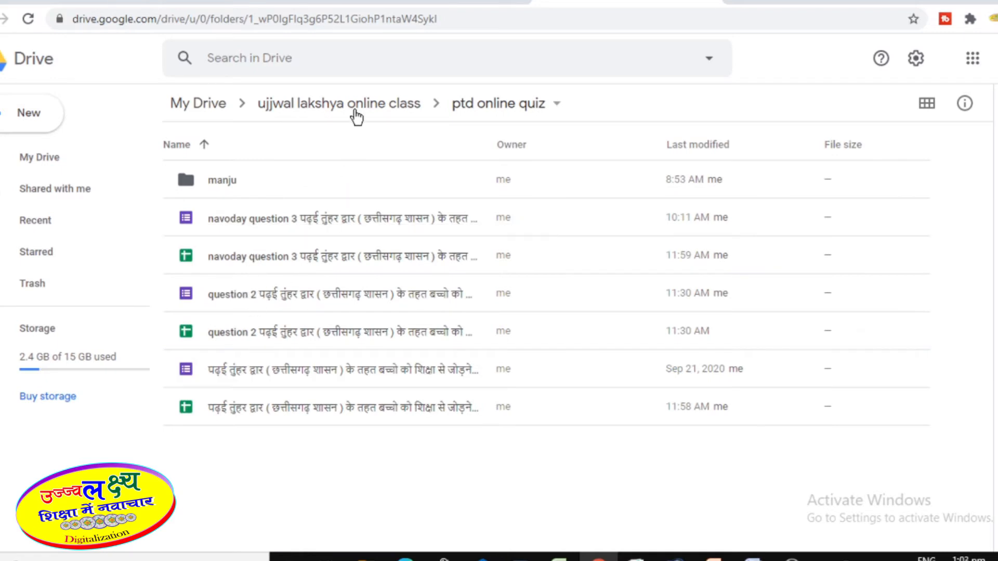
View the open zebra picture quiz and the question 2 maths quiz, and return to the ptd online quiz folder.
left_click(405, 5)
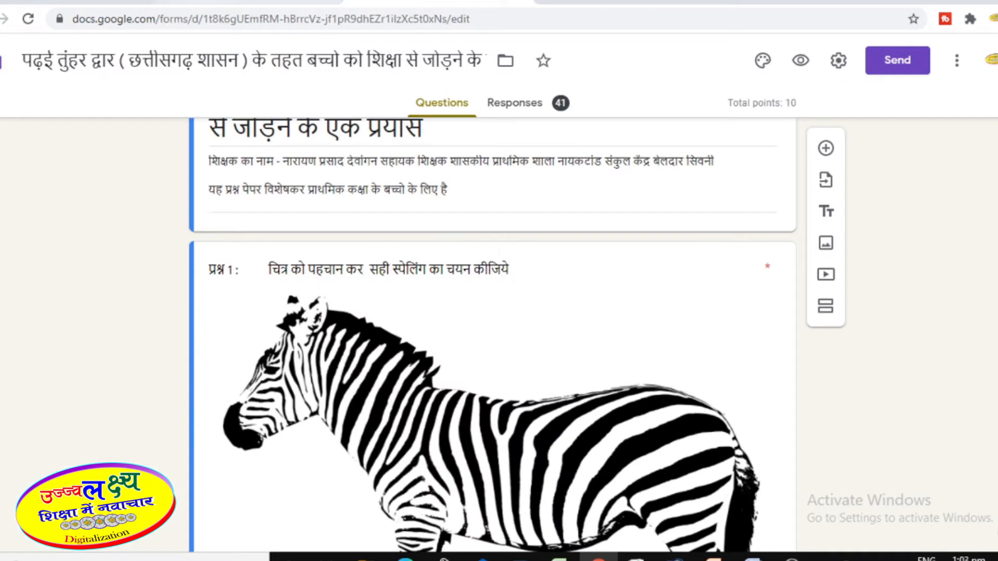
left_click(249, 5)
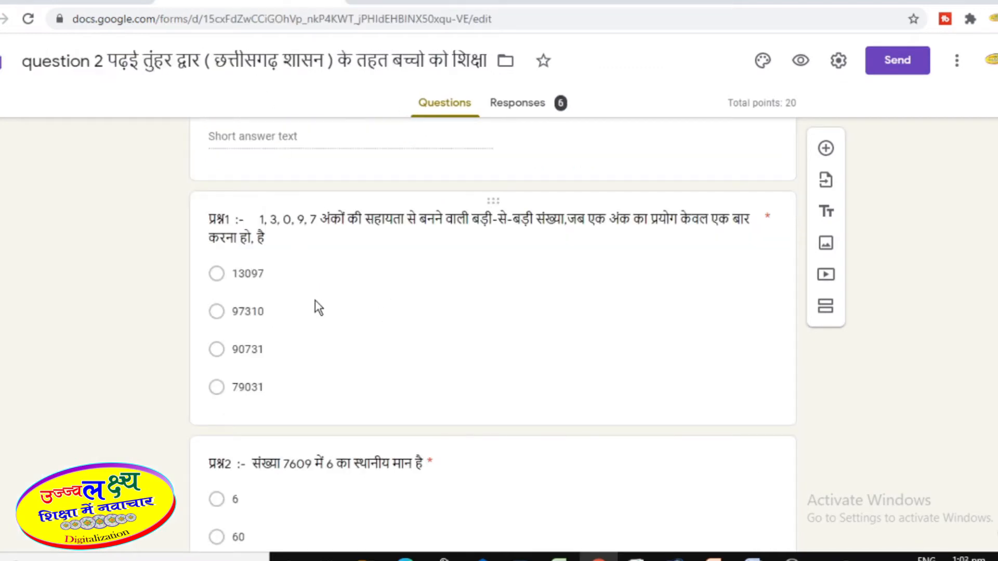
left_click(415, 4)
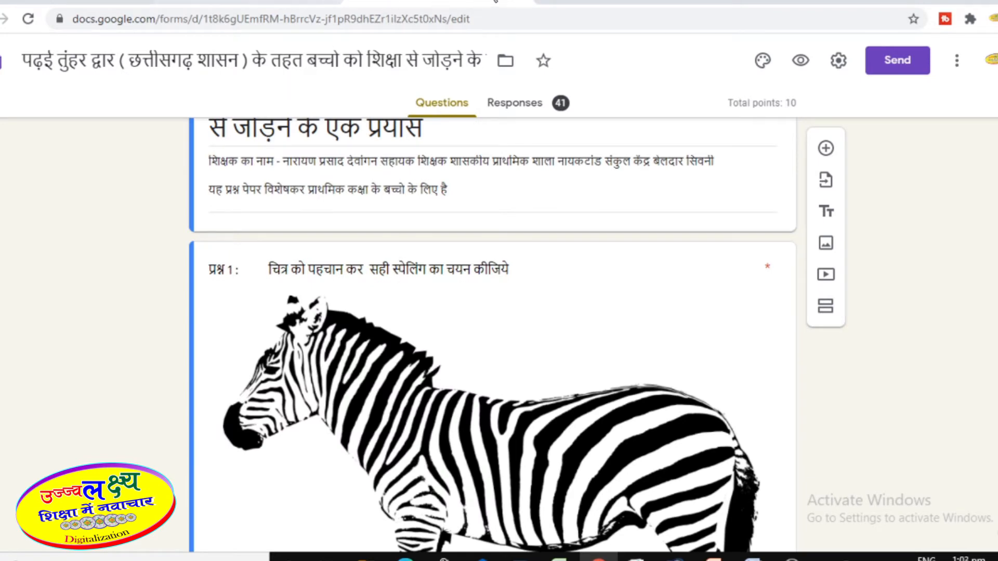
left_click(629, 3)
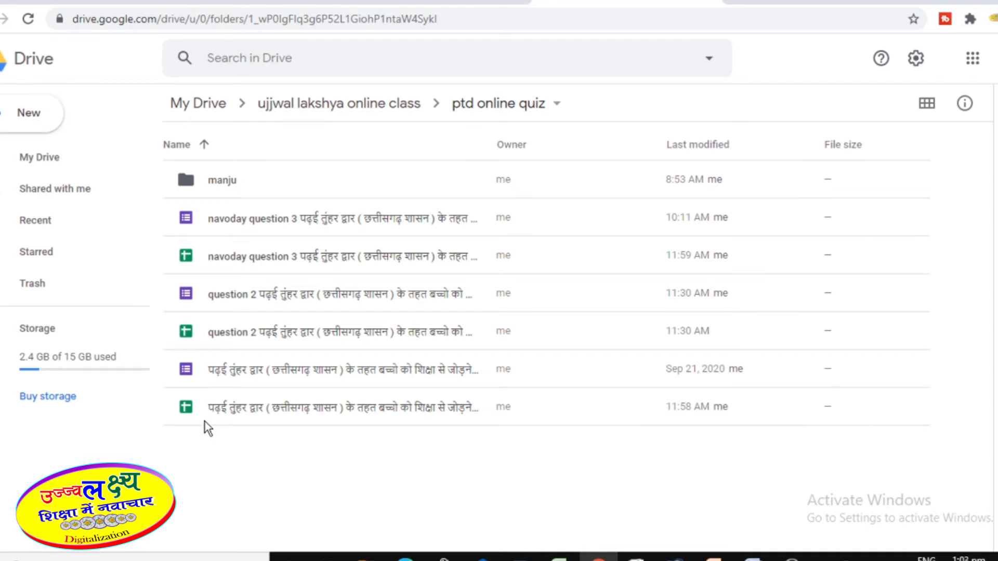
Make a copy of the question 2 quiz form in the ptd online quiz folder and open the copy.
left_click(285, 298)
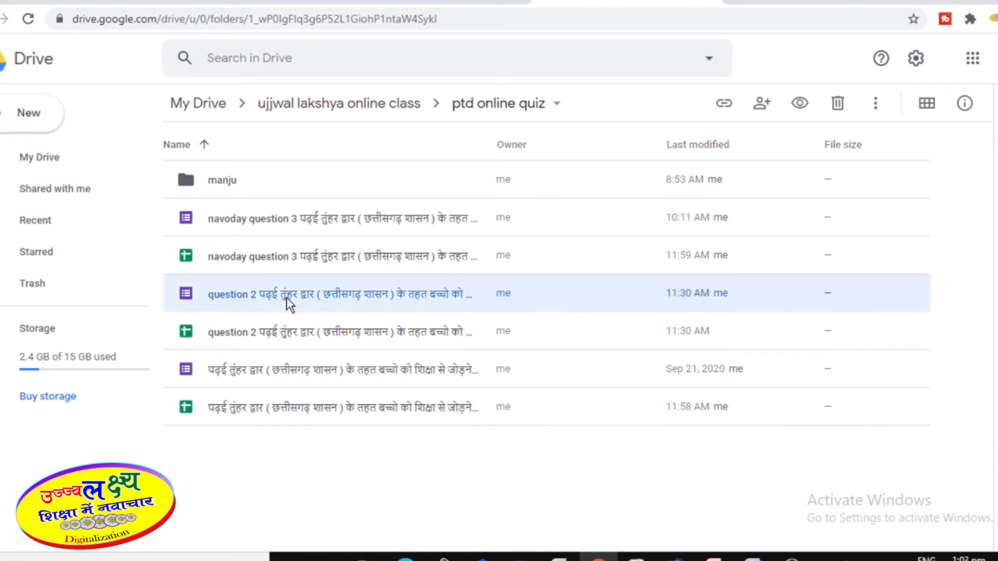
right_click(286, 298)
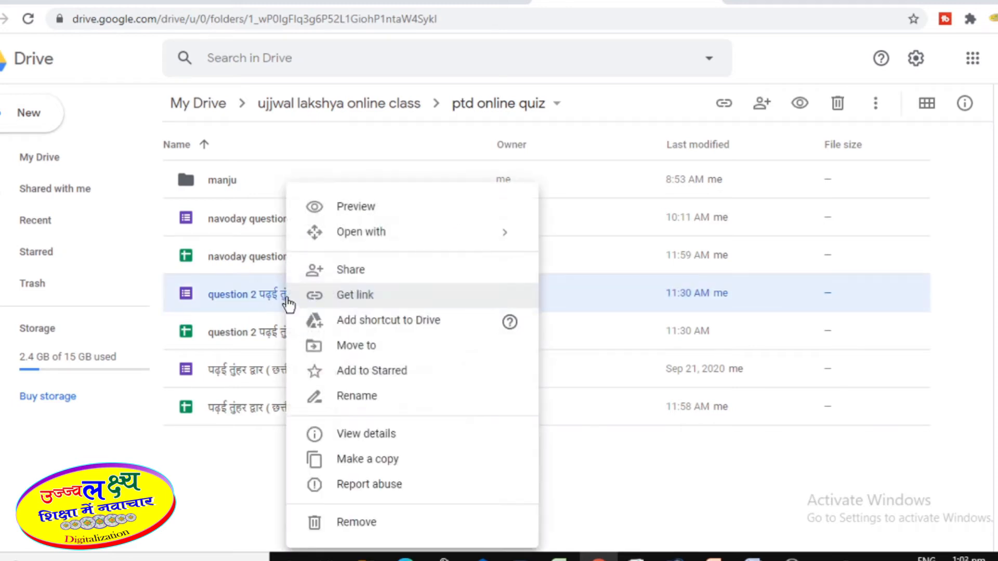
left_click(364, 463)
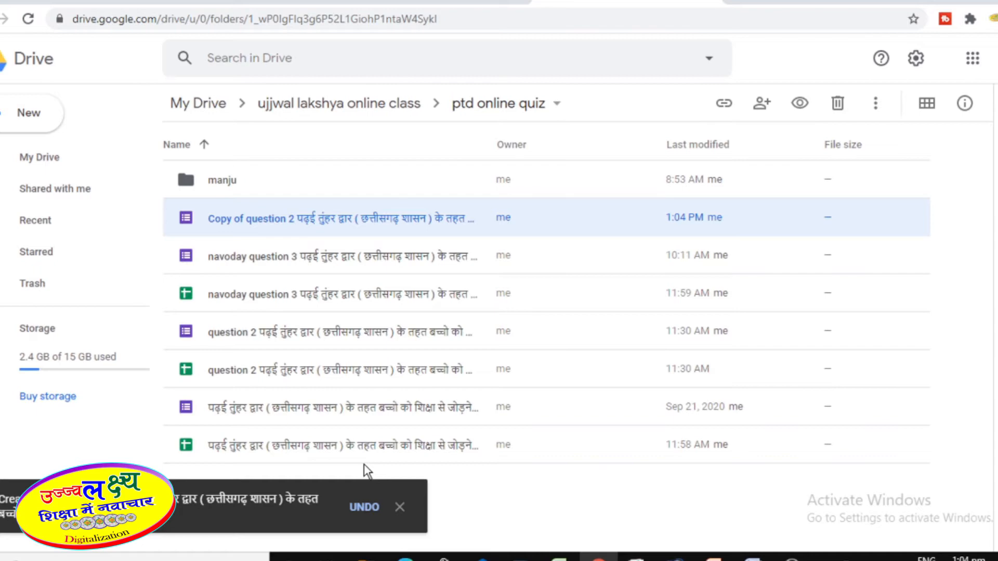
double_click(357, 233)
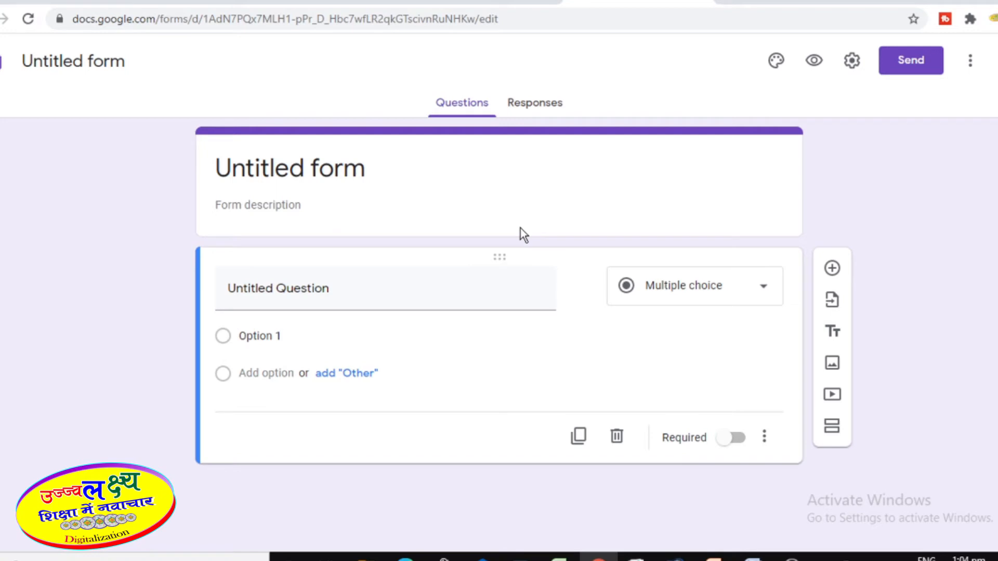
left_click(777, 3)
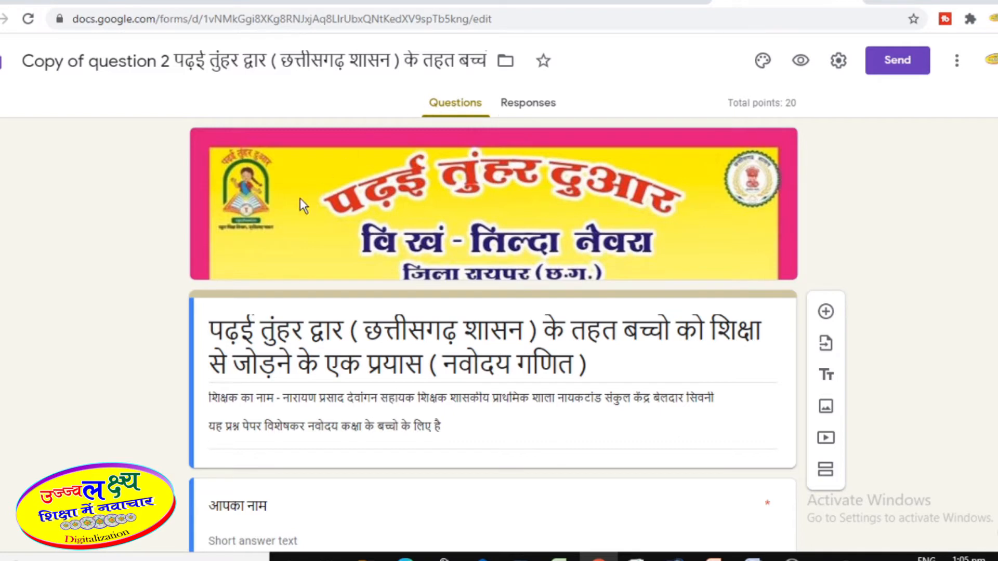
Replace the words in the final parentheses of the copied form's title with प्राथमिक कक्षा के लिए.
scroll(356, 296, "down", 15)
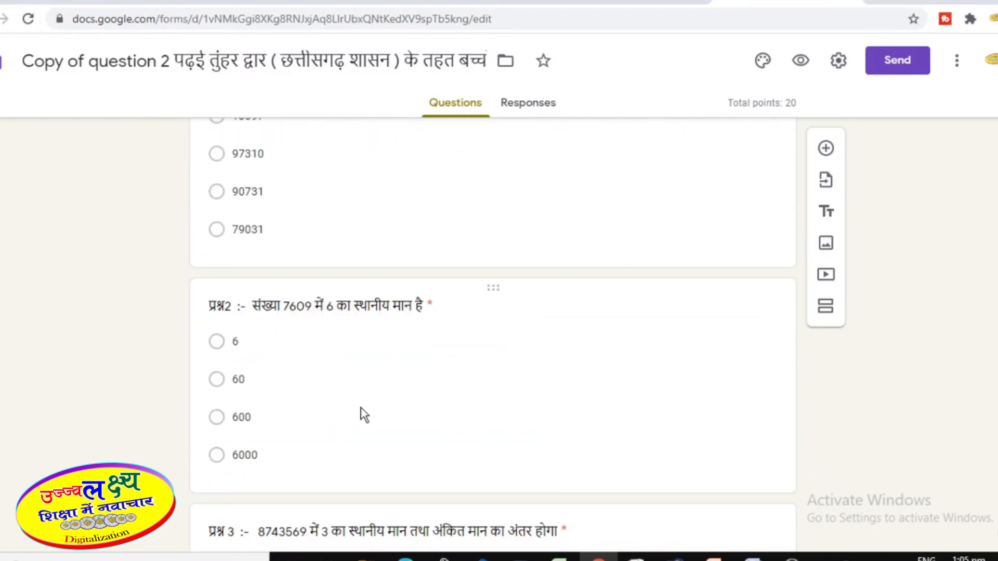
scroll(364, 415, "up", 15)
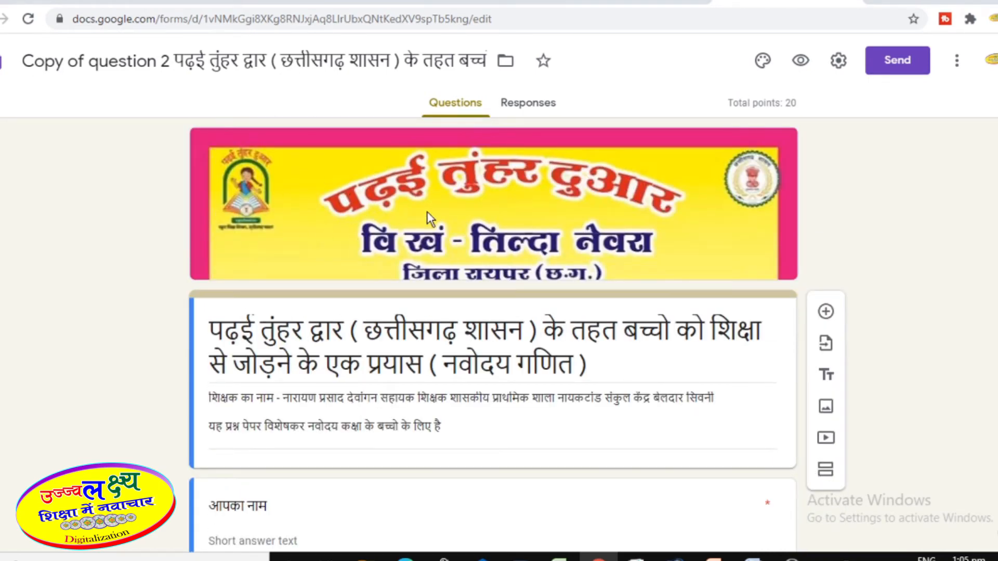
triple_click(217, 325)
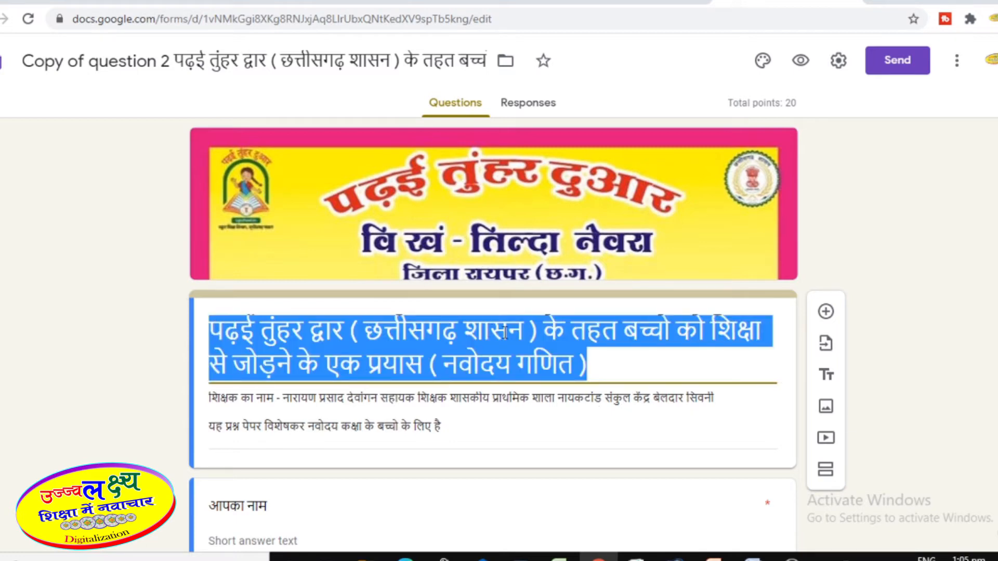
left_click(446, 362)
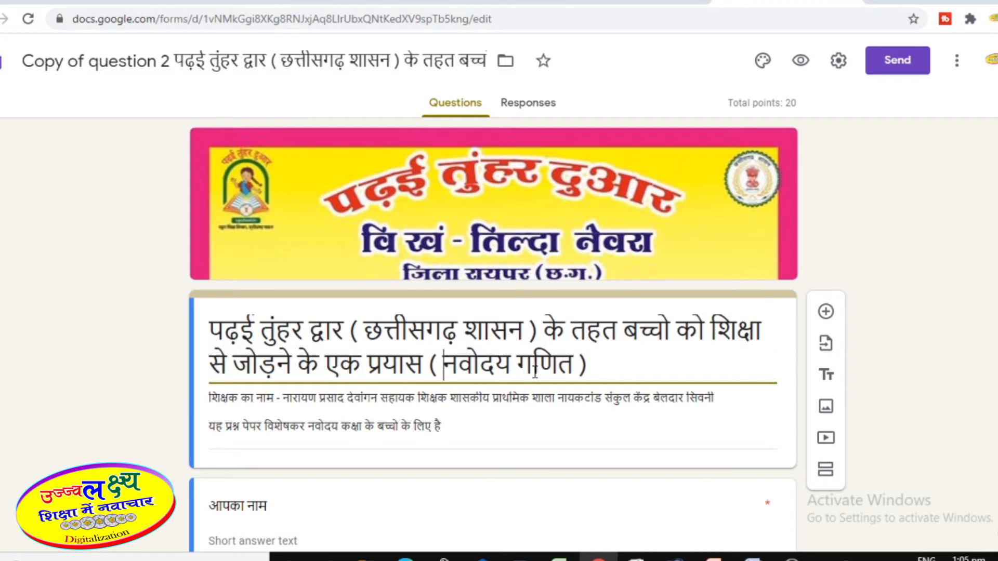
left_click(567, 367, "shift")
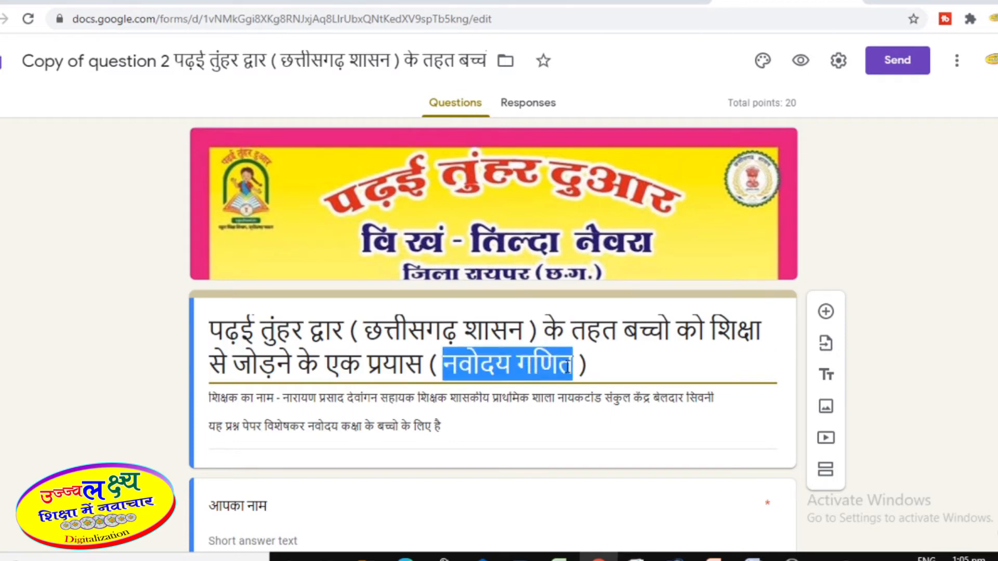
key("alt+shift")
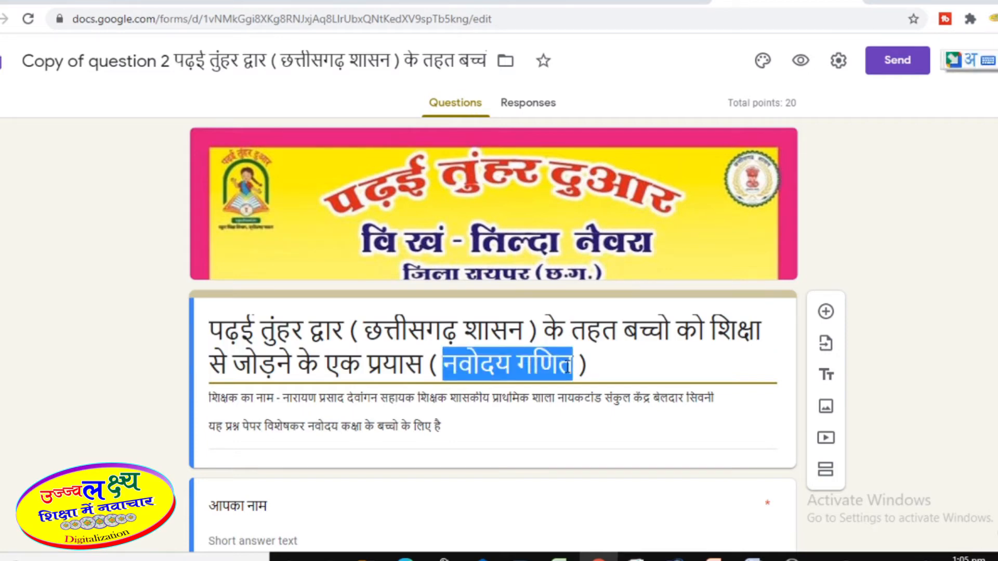
type("prathmik")
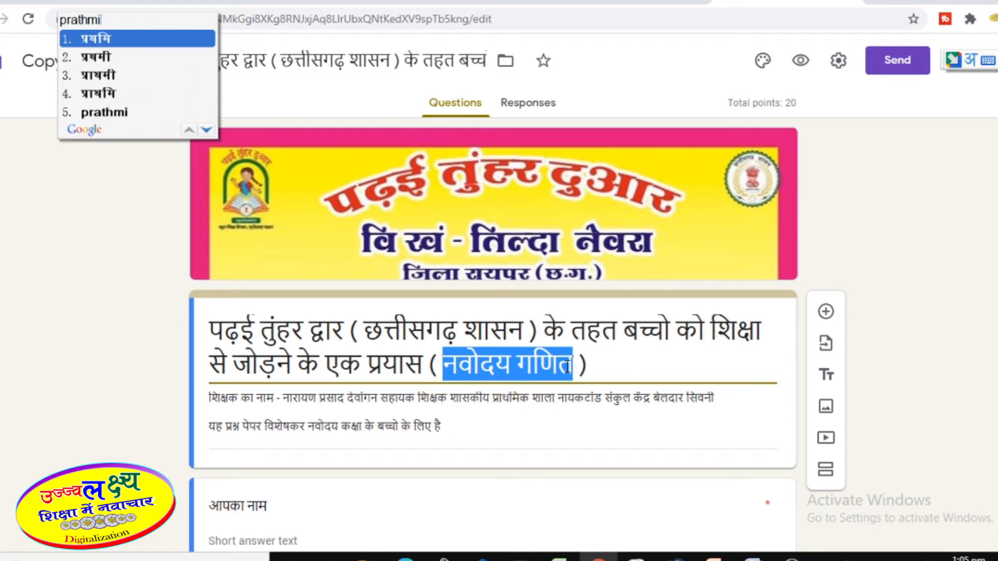
key("space")
type("kaksha")
key("space")
type("ke")
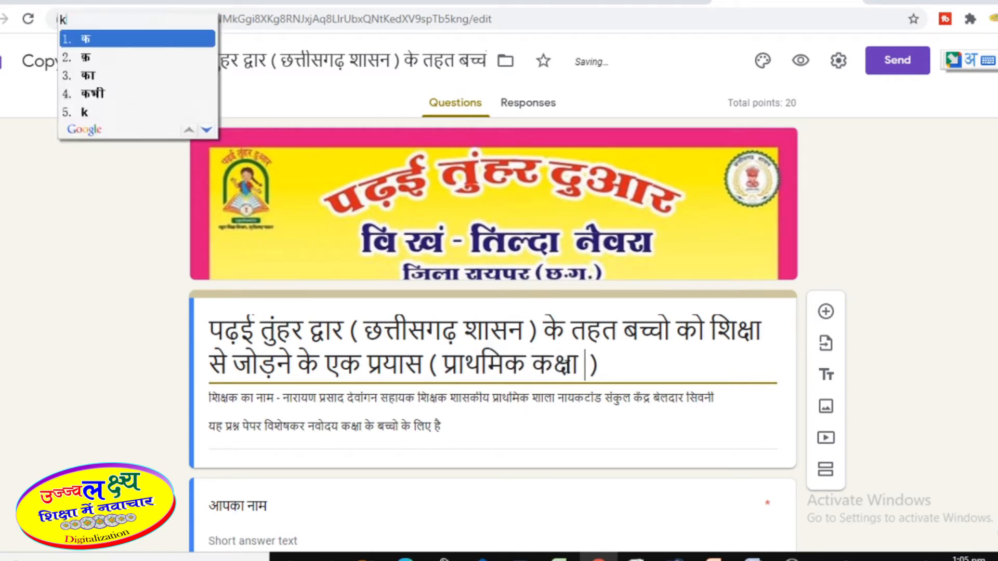
key("space")
type("lie")
key("space")
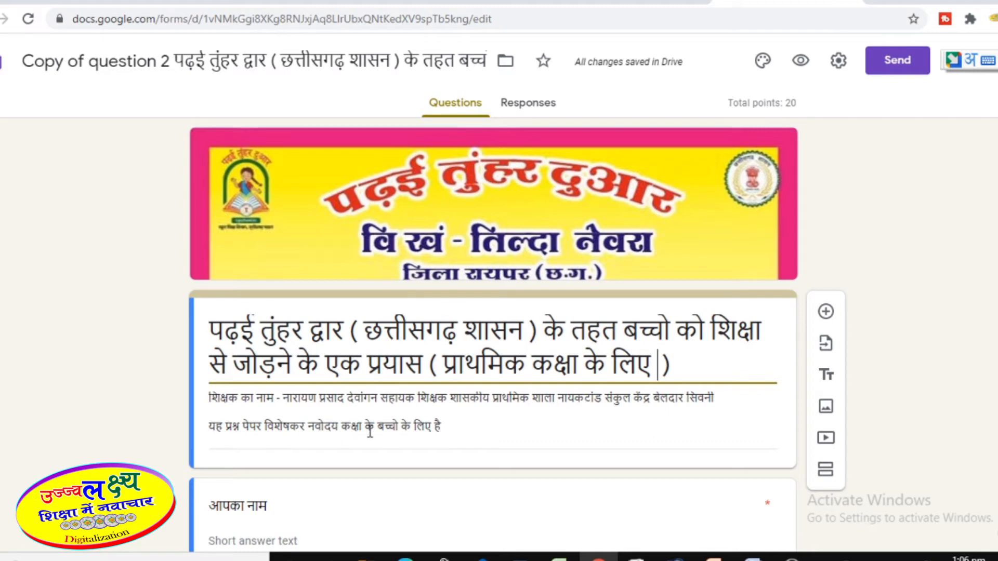
Delete the second line of the form description, which says whom the question paper is for.
left_click(448, 432)
key("ctrl+a")
left_click(448, 432)
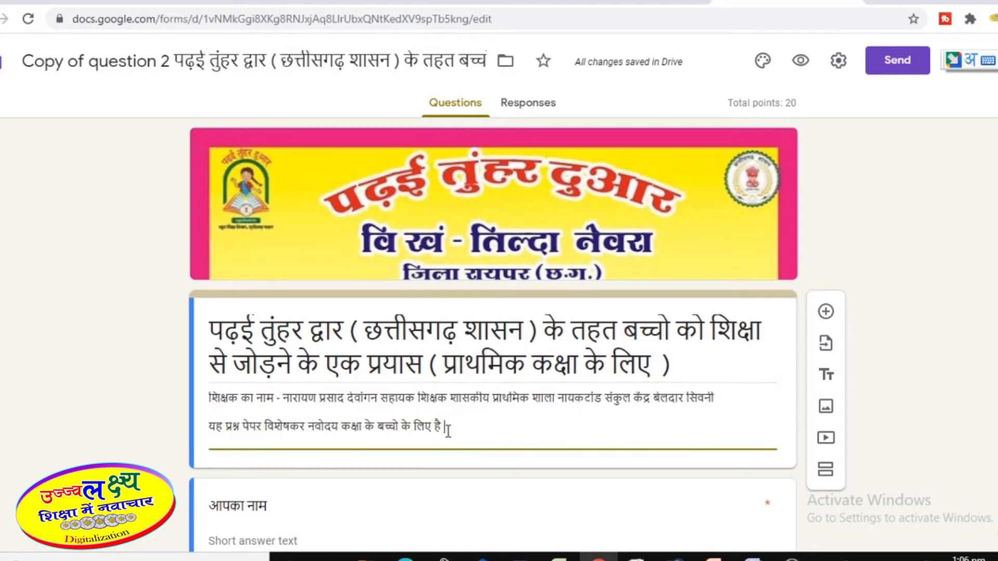
key("BackSpace")
key("BackSpace")
key("BackSpace")
key("BackSpace")
key("BackSpace")
key("BackSpace")
key("BackSpace")
key("BackSpace")
key("BackSpace")
key("BackSpace")
key("BackSpace")
key("BackSpace")
key("BackSpace")
key("BackSpace")
key("BackSpace")
key("BackSpace")
key("BackSpace")
key("BackSpace")
key("BackSpace")
key("BackSpace")
key("BackSpace")
key("BackSpace")
key("BackSpace")
key("BackSpace")
key("BackSpace")
key("BackSpace")
key("BackSpace")
key("BackSpace")
key("BackSpace")
key("BackSpace")
key("BackSpace")
key("BackSpace")
key("BackSpace")
key("BackSpace")
key("BackSpace")
key("BackSpace")
key("BackSpace")
key("BackSpace")
key("BackSpace")
key("BackSpace")
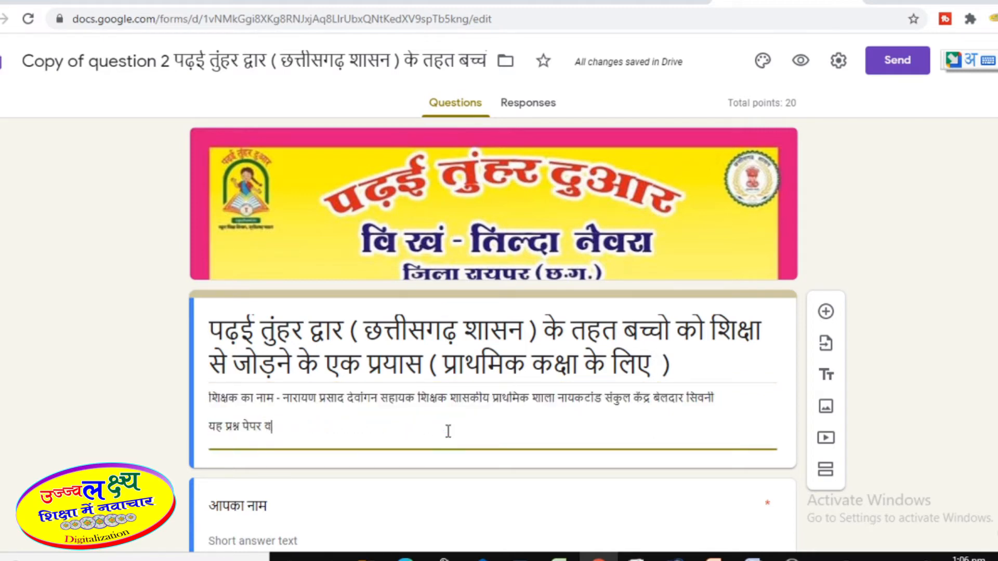
key("BackSpace")
key("BackSpace")
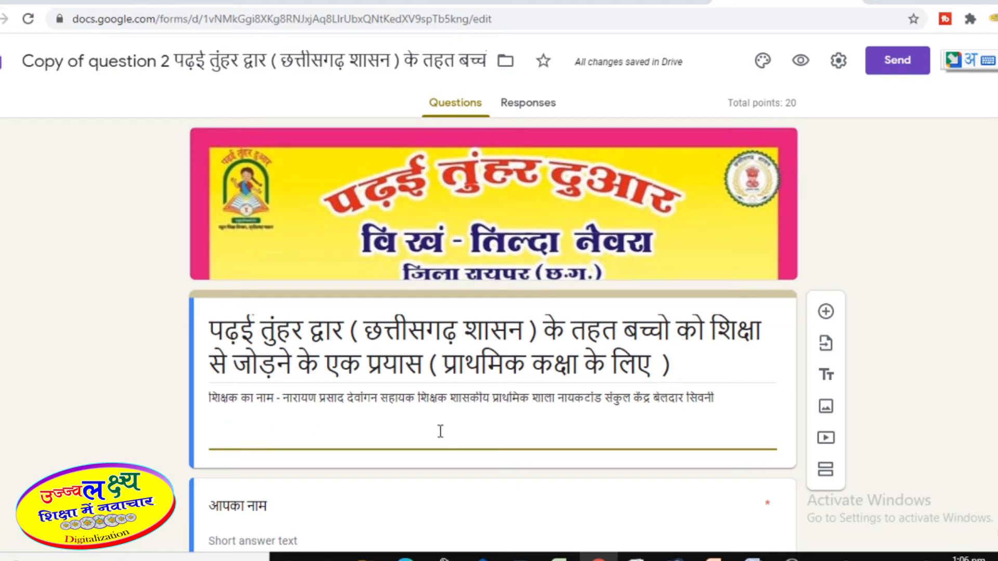
Look through the copied form's respondent detail fields and its maths questions from the name field down to question 4.
scroll(440, 432, "down", 2)
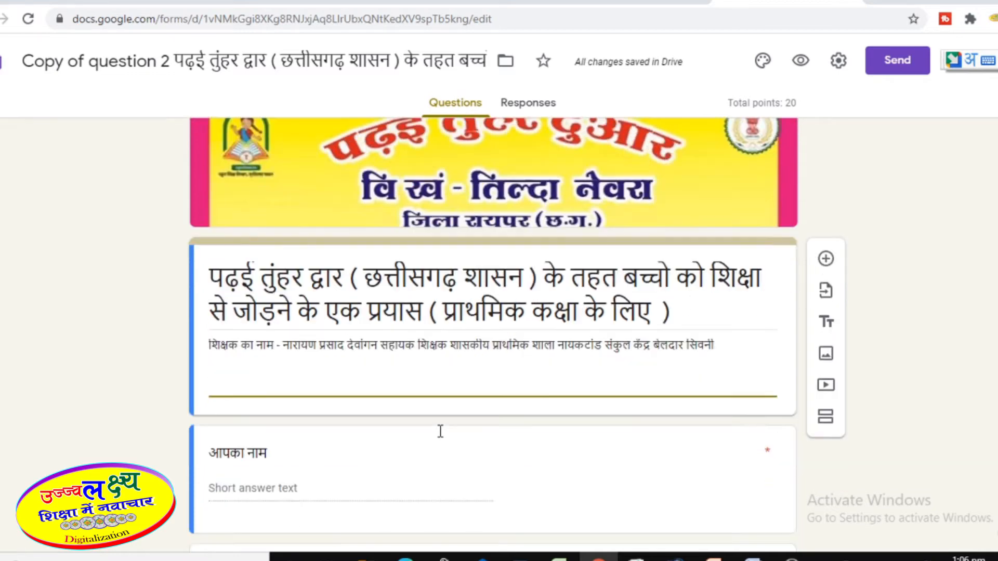
left_click(439, 431)
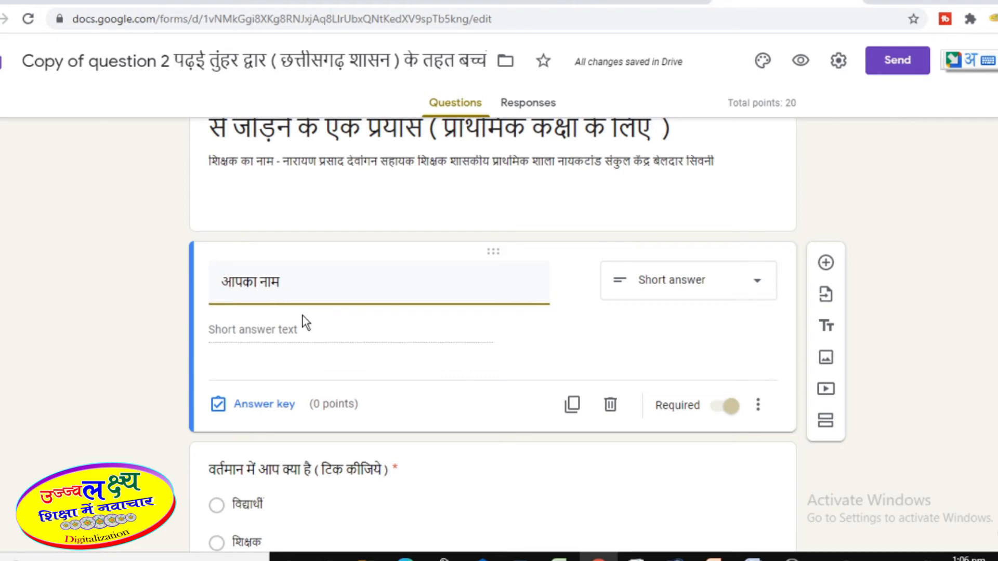
scroll(302, 315, "down", 3)
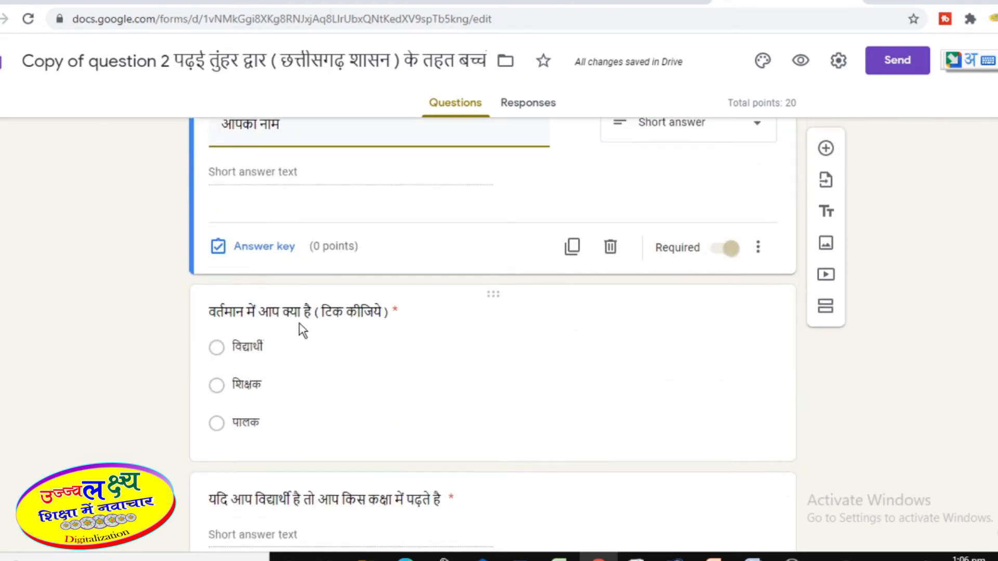
scroll(299, 332, "down", 3)
scroll(267, 376, "down", 3)
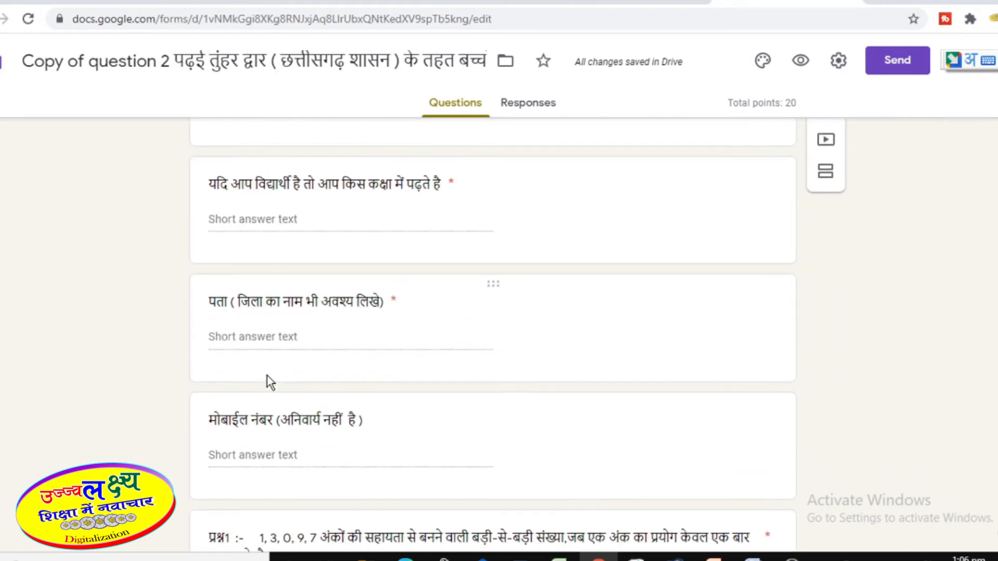
scroll(281, 392, "down", 4)
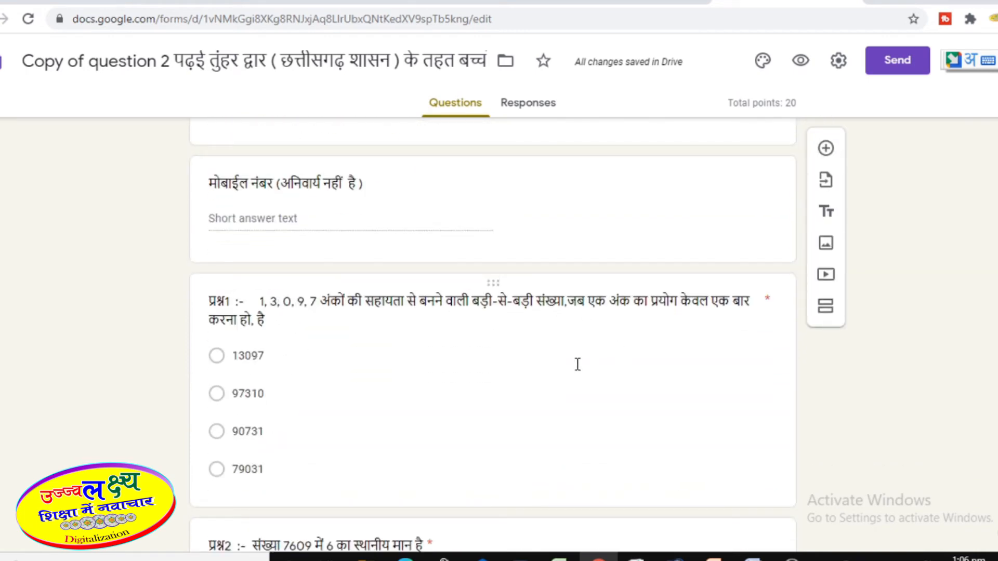
scroll(577, 364, "down", 10)
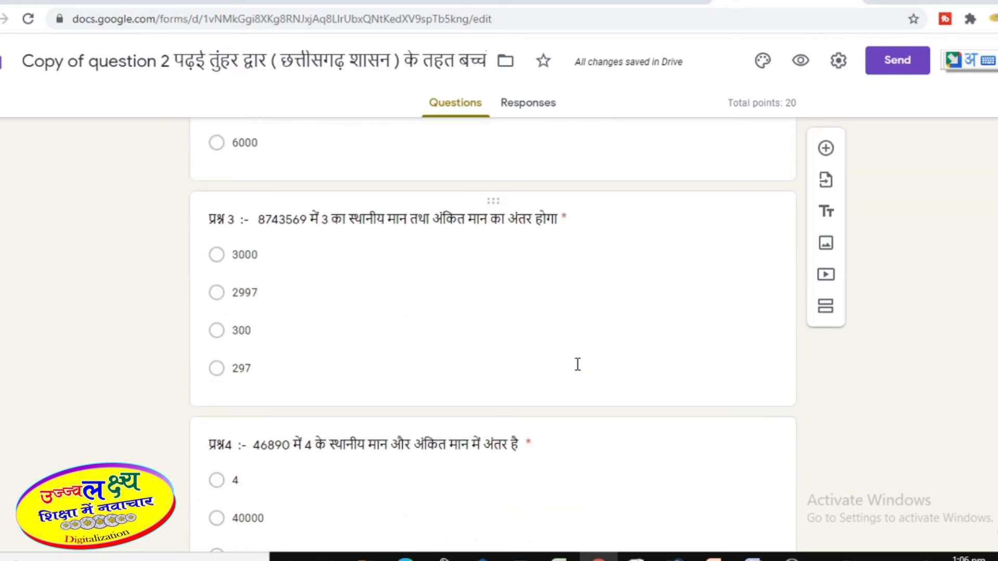
Delete questions 10 back through 2 from the copied form, keeping only question 1.
scroll(576, 364, "down", 20)
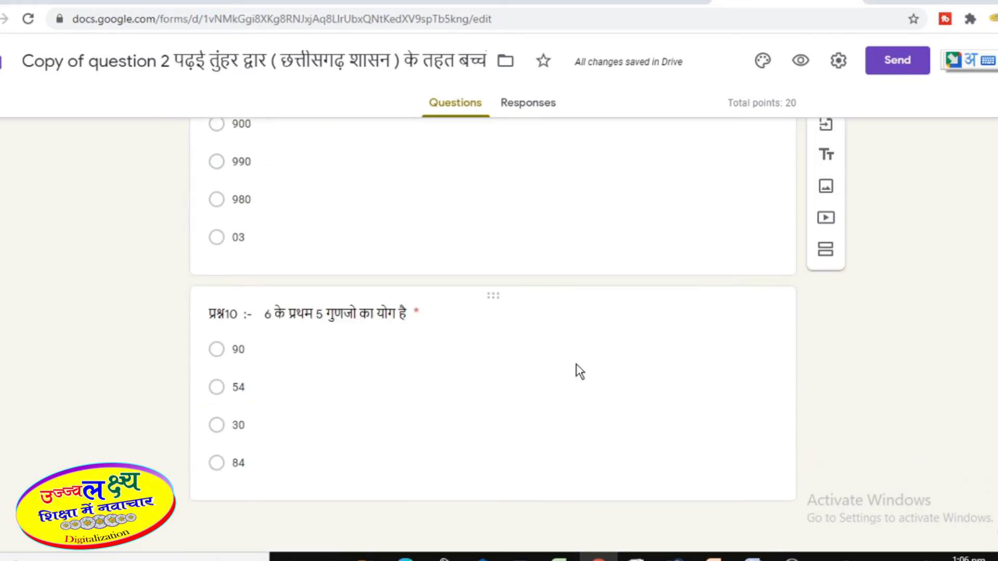
left_click(362, 421)
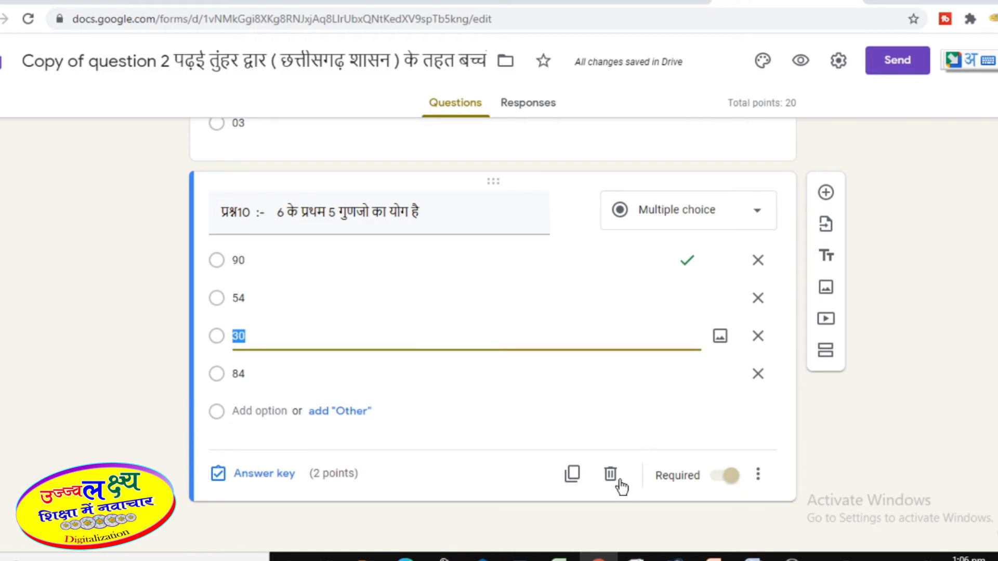
left_click(612, 475)
left_click(611, 475)
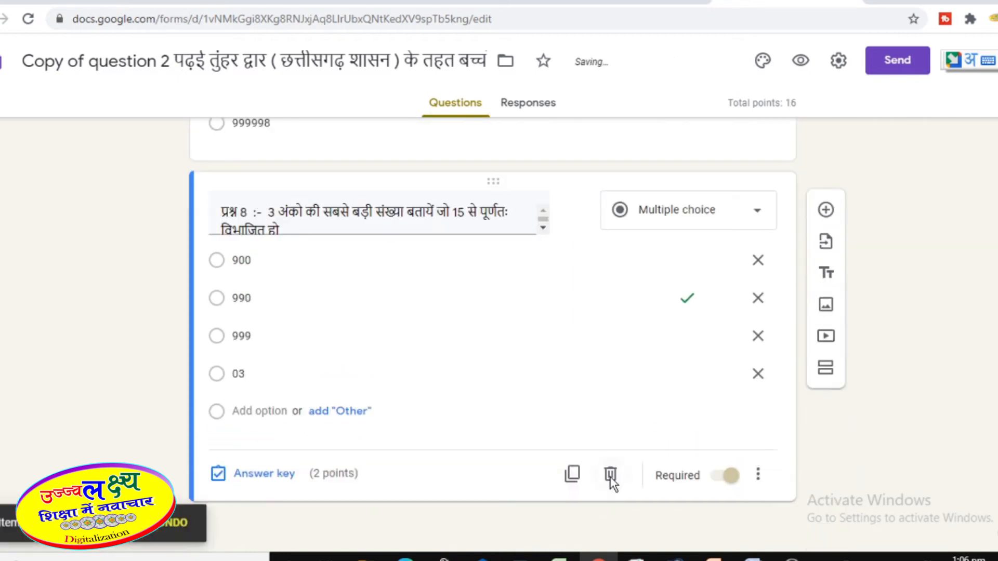
left_click(610, 475)
left_click(611, 476)
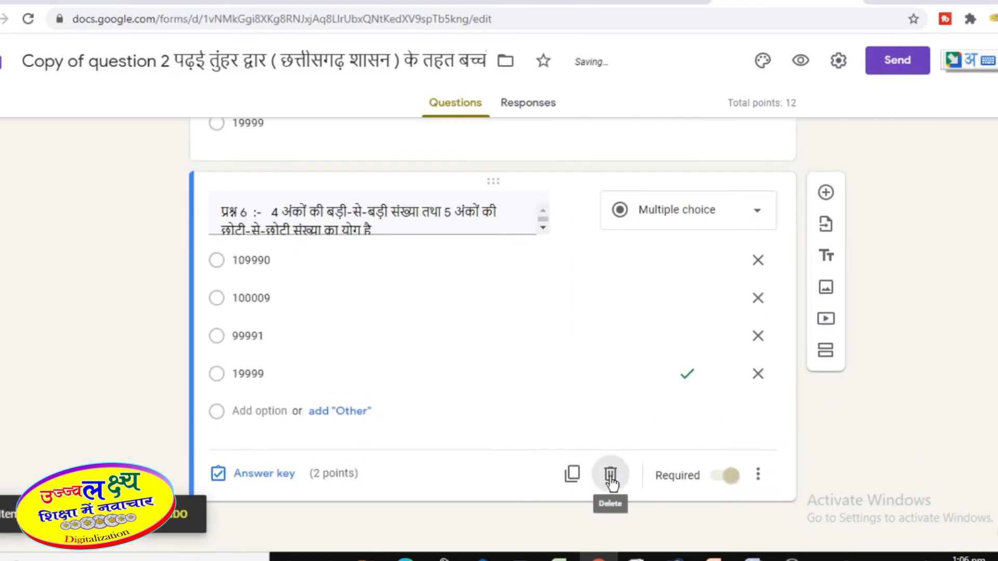
left_click(610, 475)
left_click(611, 475)
left_click(610, 476)
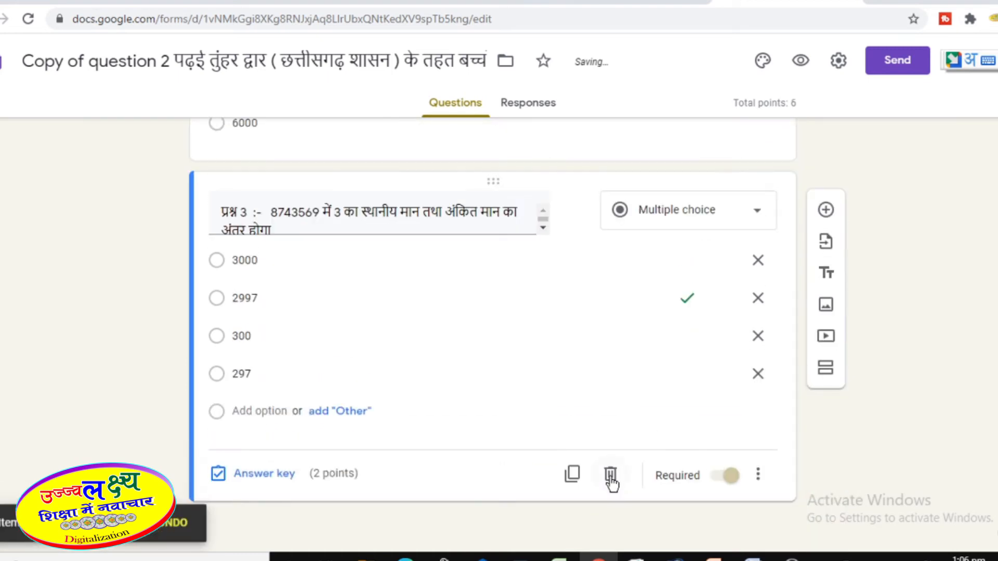
left_click(610, 475)
left_click(611, 476)
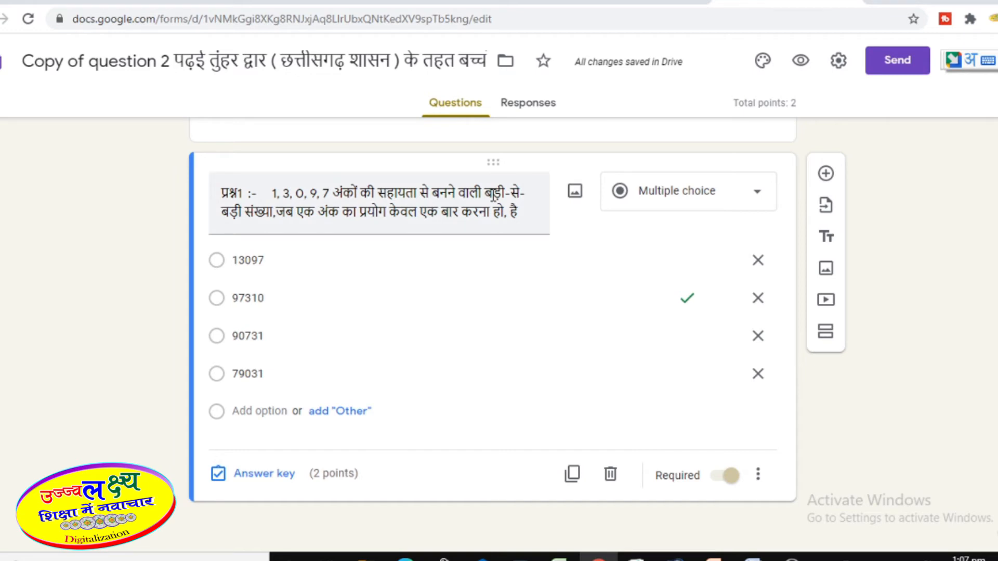
Add the image banana-1218133_1280 from the fruits folder to question 1.
left_click(574, 194)
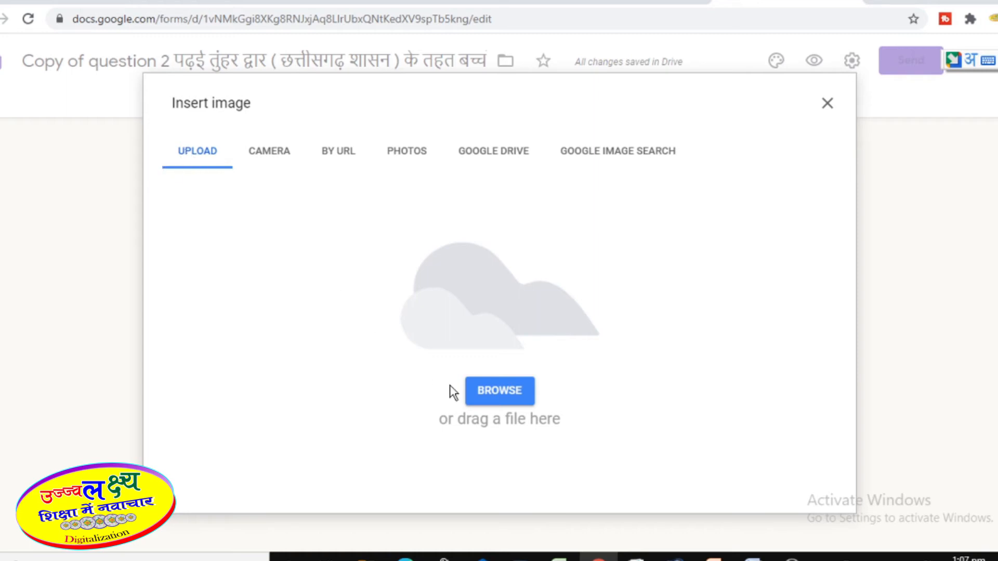
left_click(494, 398)
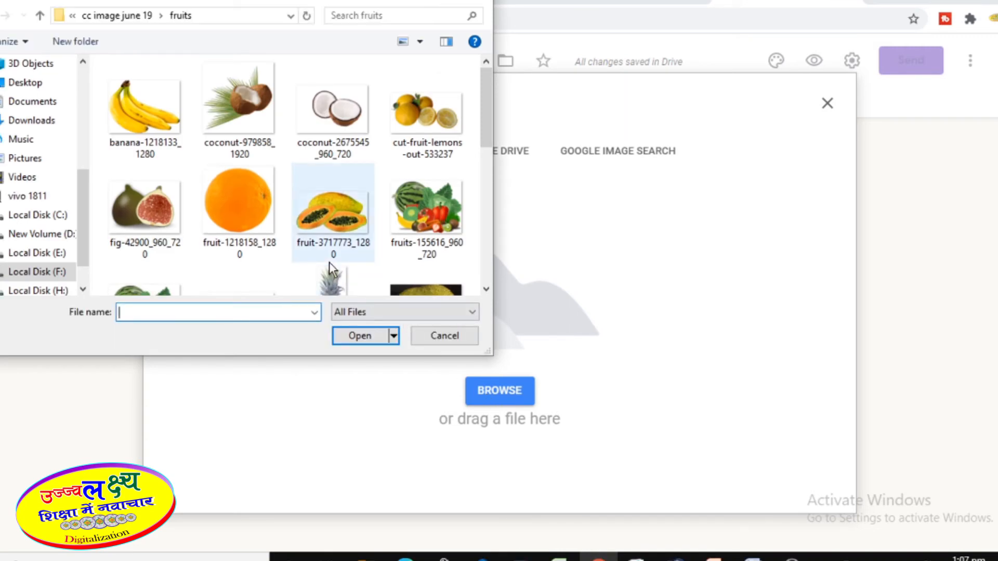
left_click(120, 117)
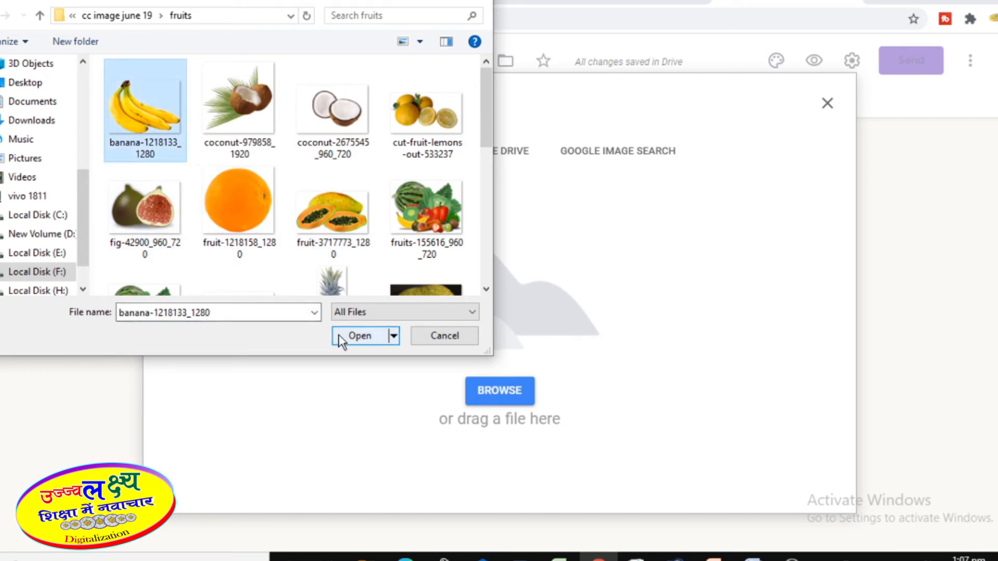
left_click(339, 336)
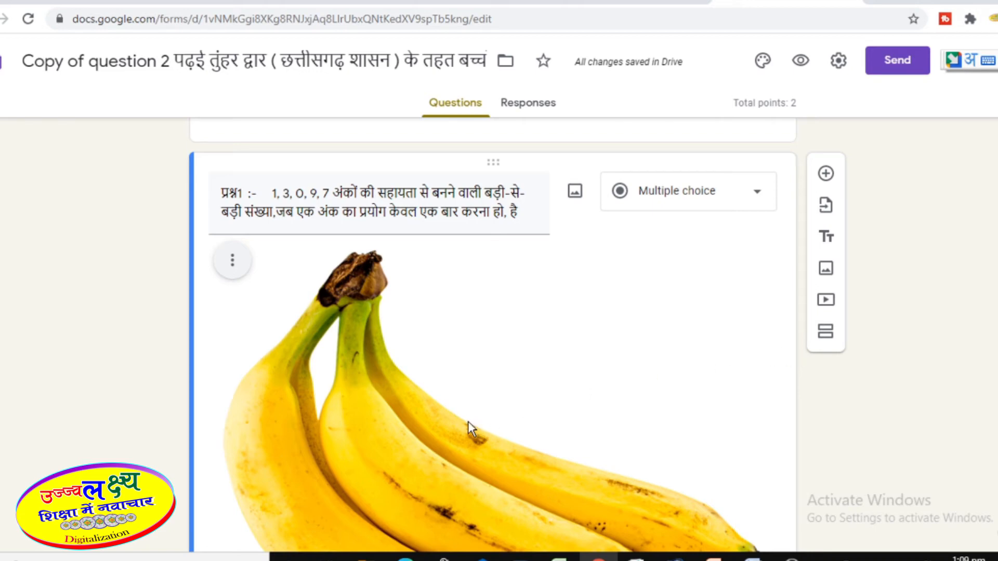
Replace question 1's wording after the प्रश्न1 :- label with इस फल का नाम अंग्रेजी में बताओ.
triple_click(523, 214)
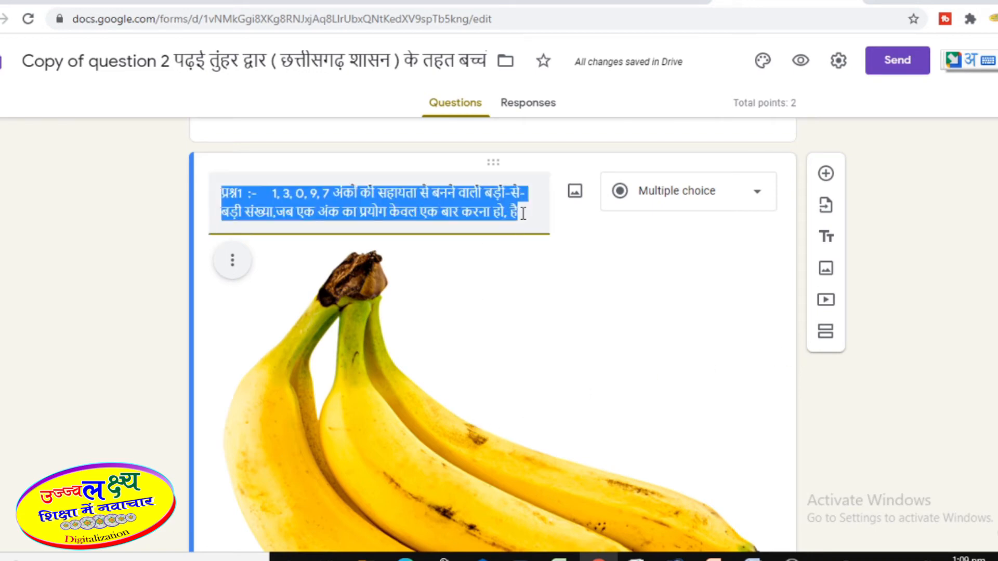
left_click(286, 189)
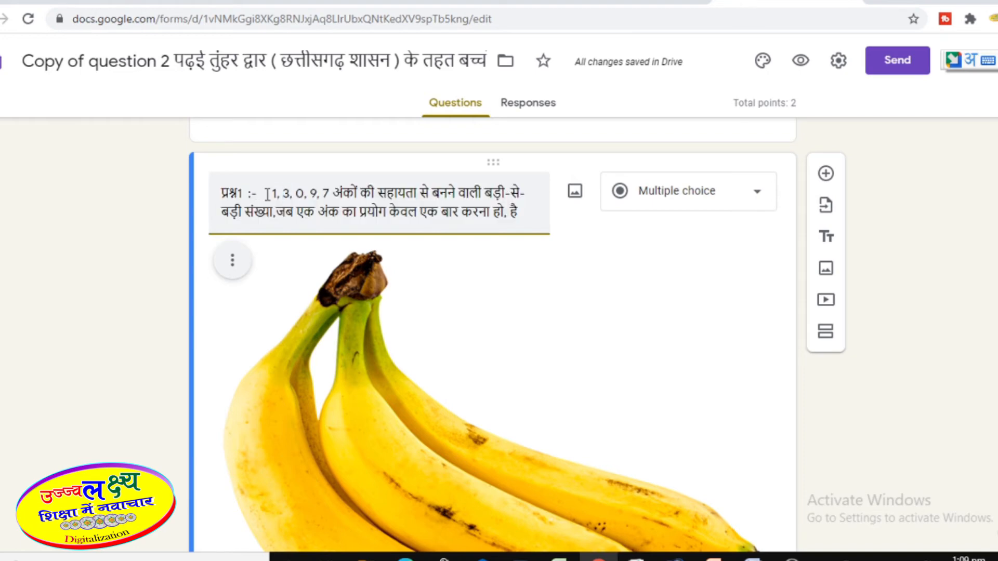
left_click_drag(270, 195, 538, 227)
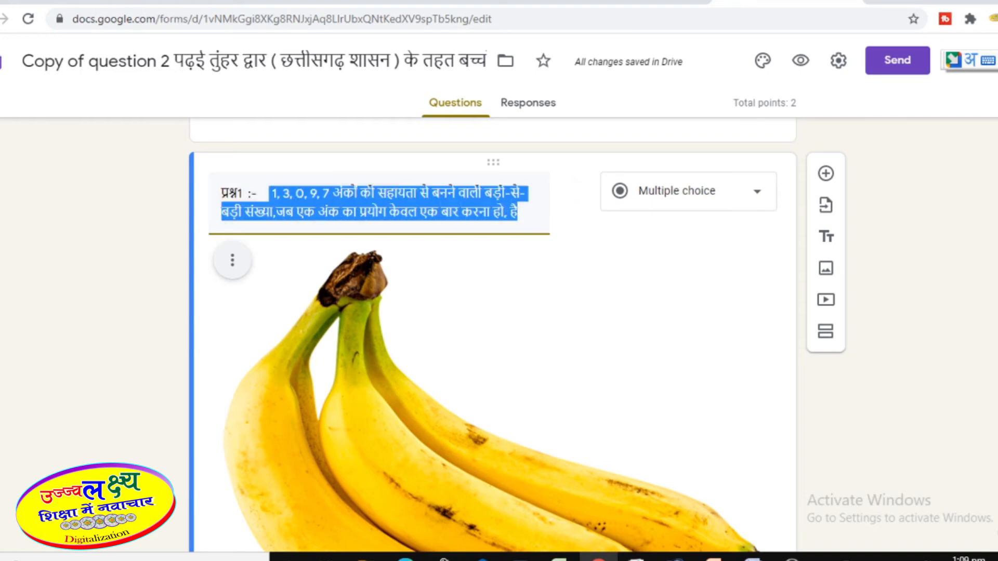
type("इस फल का नाम अंग्रेजी में बताओ")
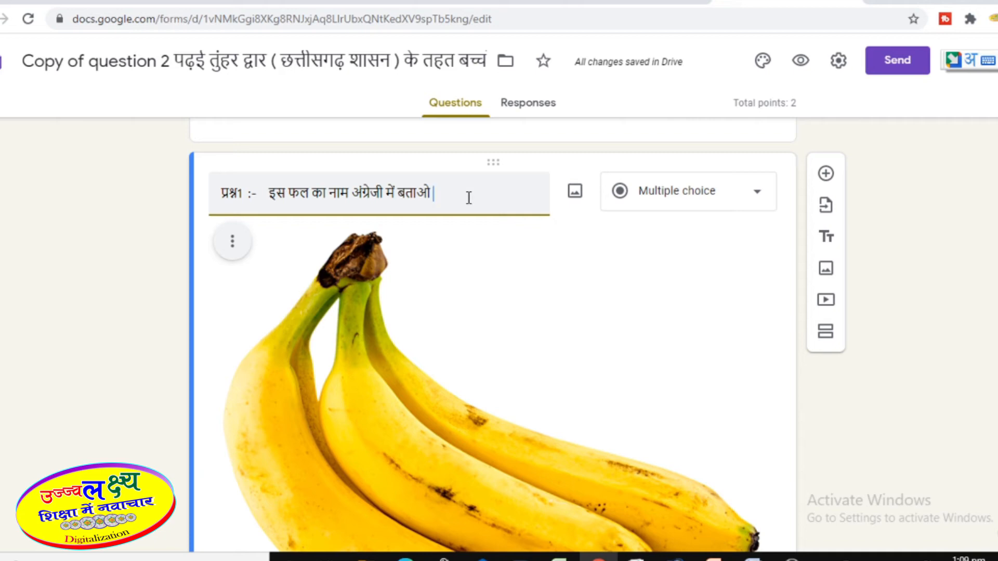
Replace question 1's first two answer options with papaya and banna, entered in English.
scroll(458, 219, "down", 1)
scroll(453, 217, "down", 2)
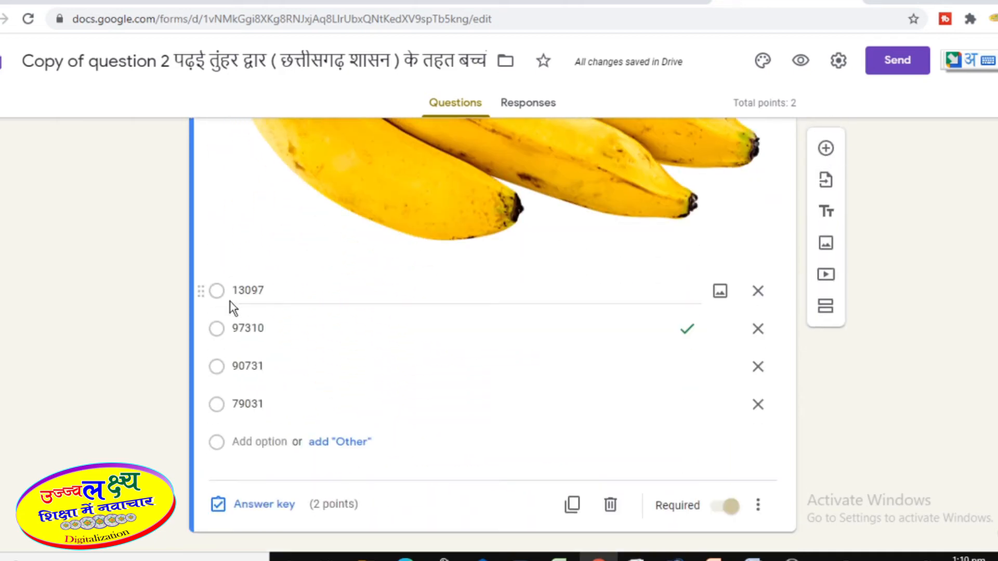
left_click(276, 295)
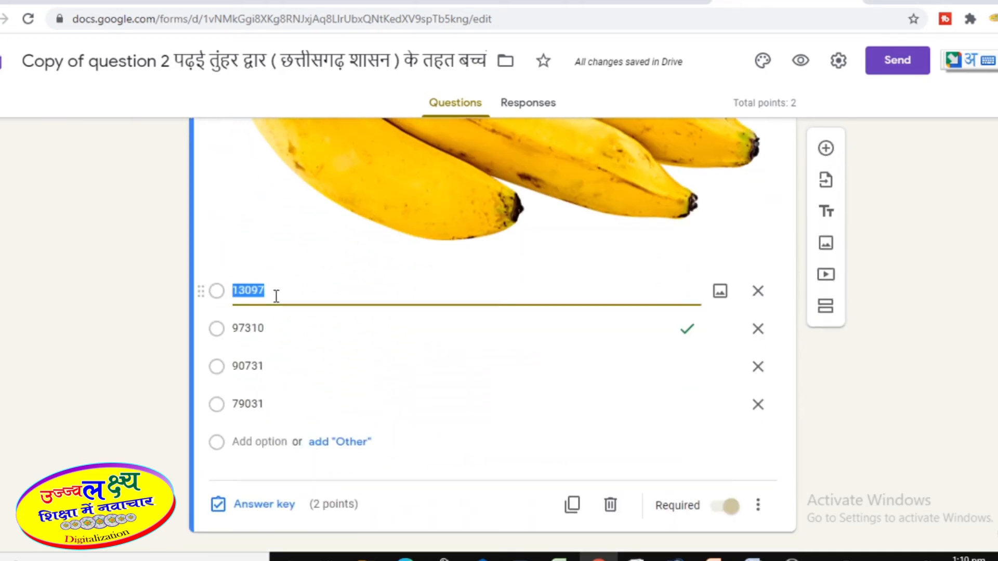
type("papaya")
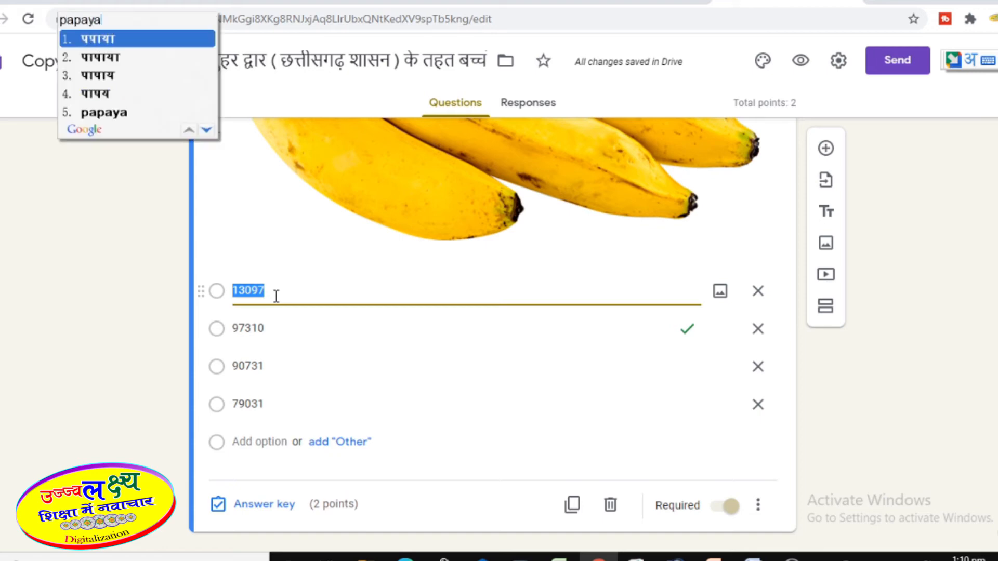
key("alt+shift")
type("pa")
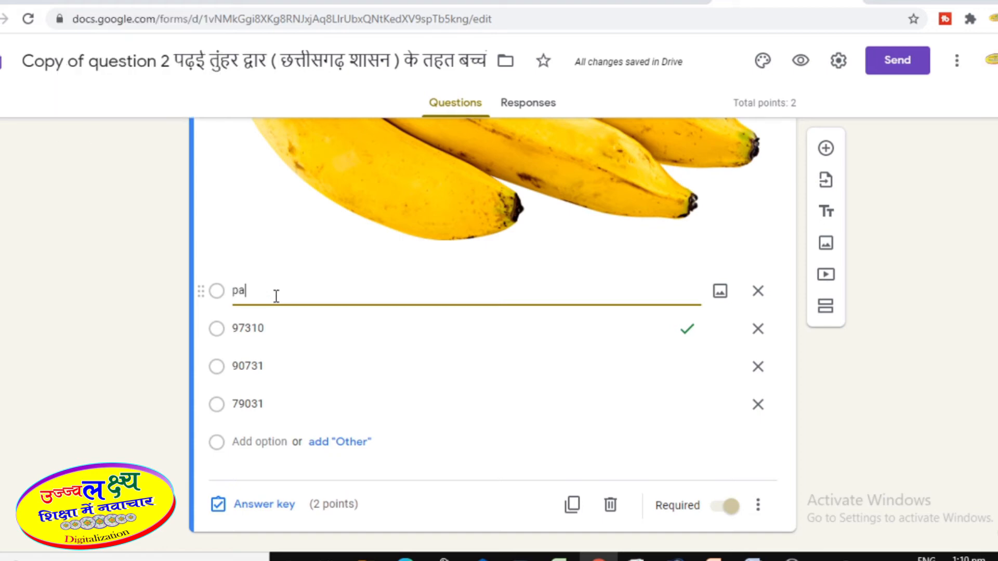
type("paya")
key("Tab")
key("Tab")
key("Tab")
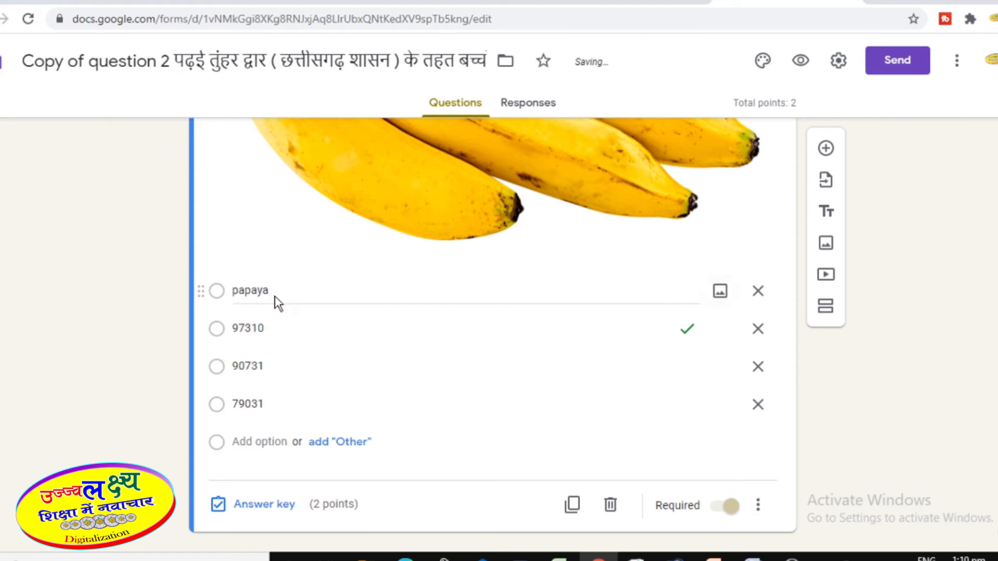
type("banna")
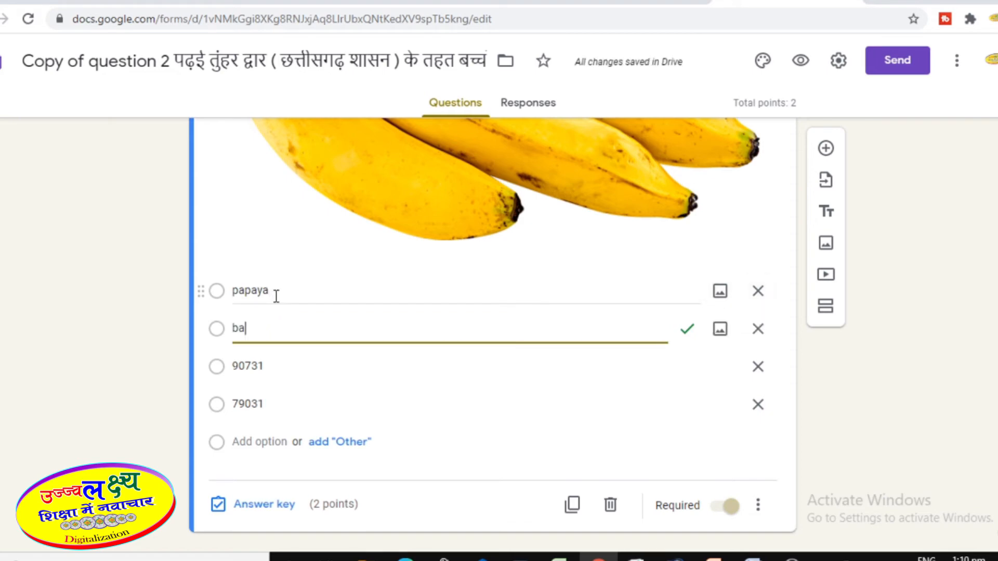
Replace question 1's last two answer options with banana and coconut.
key("Tab")
key("Tab")
key("Tab")
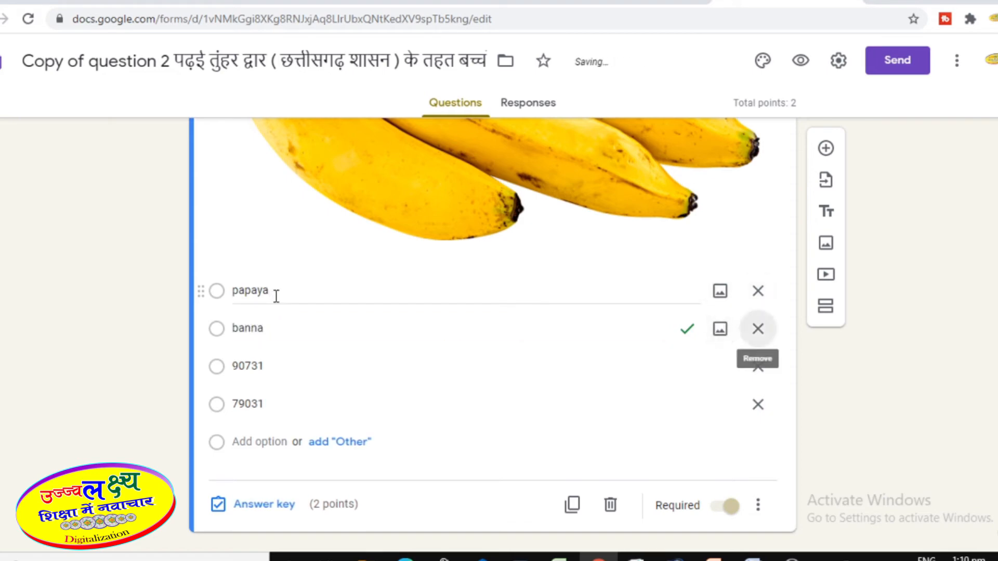
type("bn")
key("BackSpace")
type("anana")
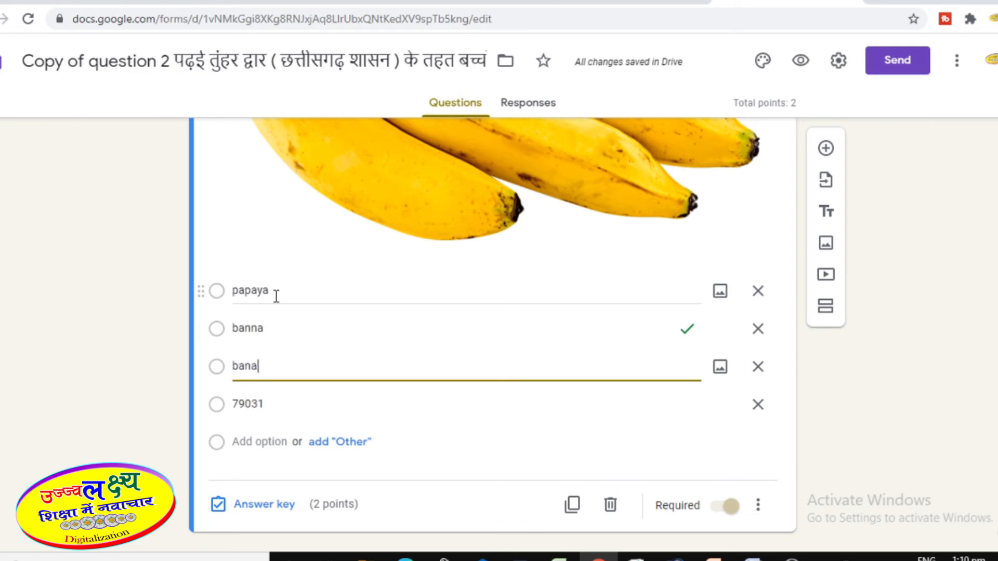
key("Tab")
key("Tab")
key("Tab")
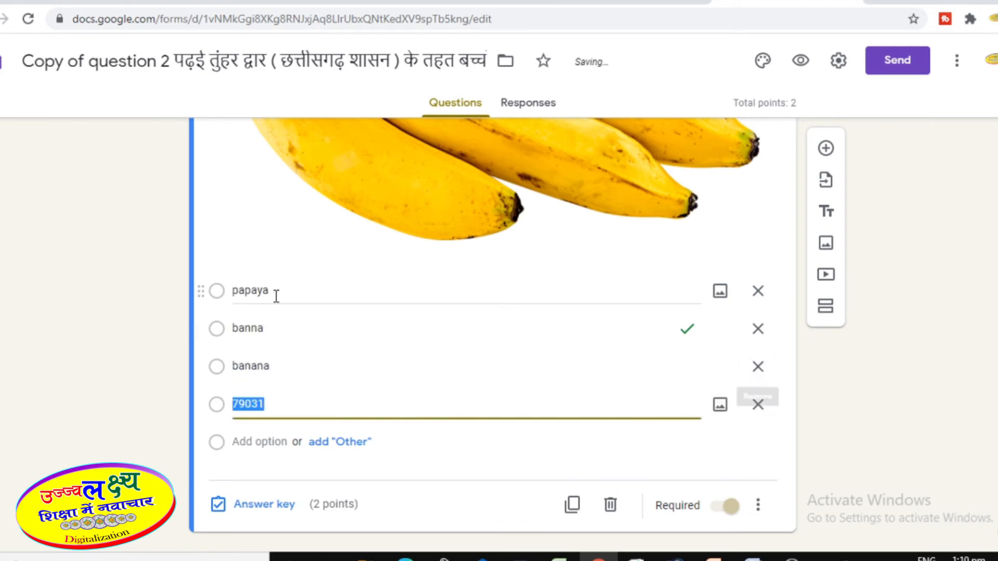
type("coconut")
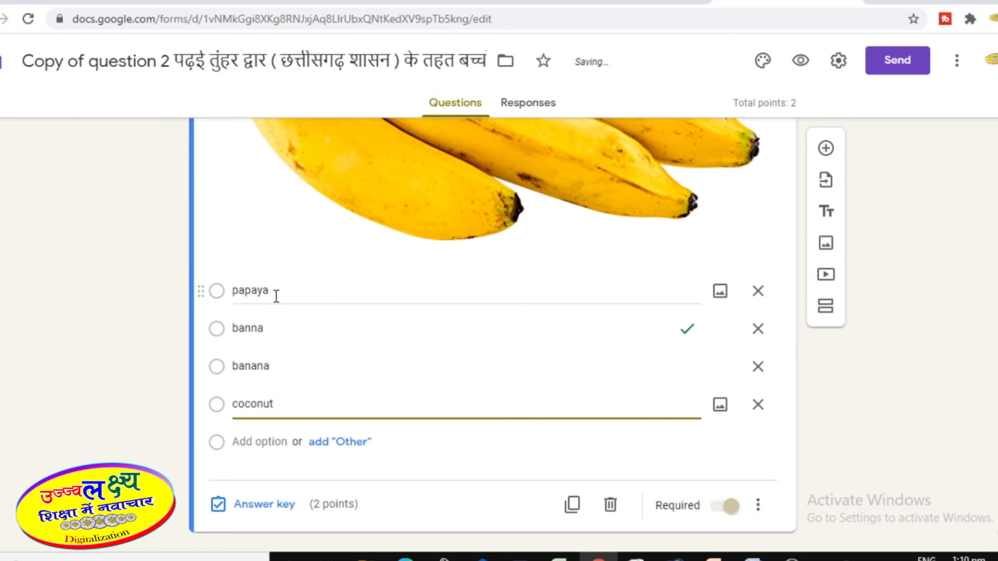
left_click(232, 250)
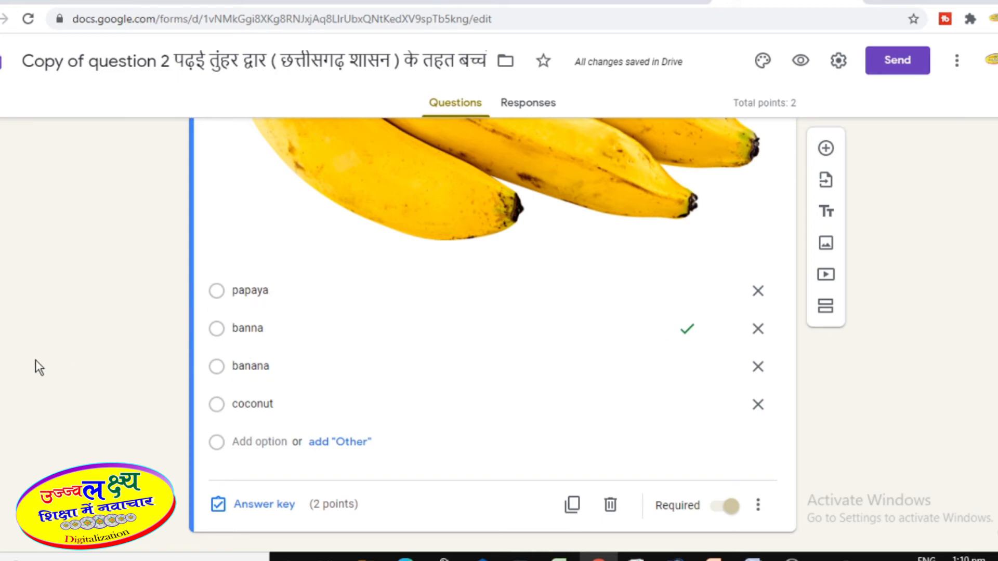
Turn the form's quiz setting and the respondent options for missed questions, correct answers and point values off and on again, and save the settings.
left_click(837, 62)
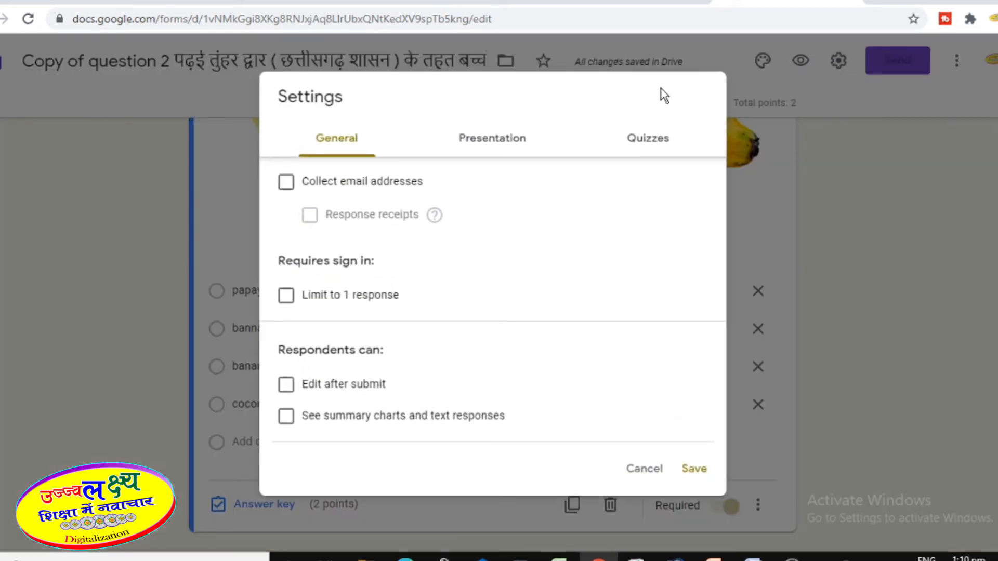
left_click(643, 143)
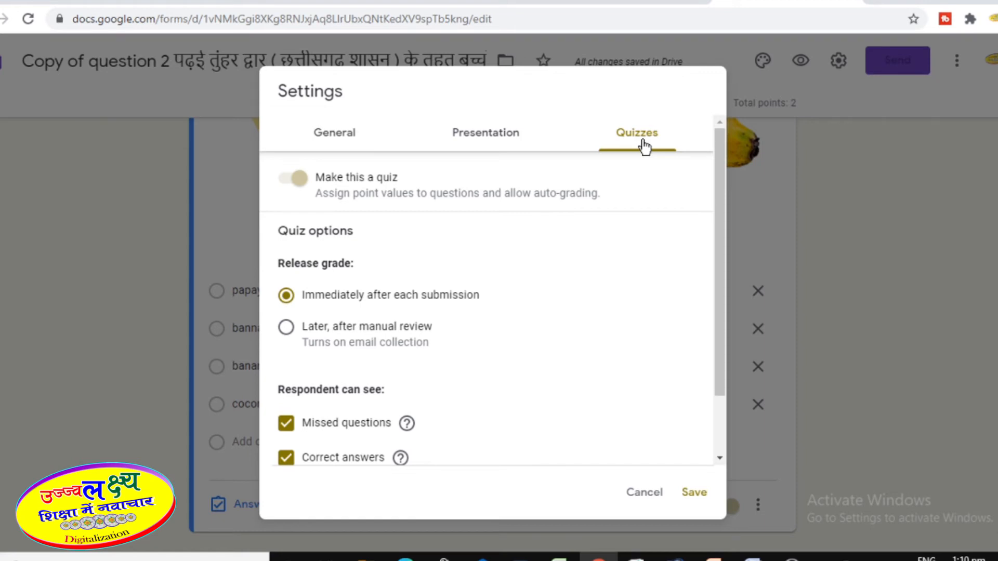
left_click(299, 184)
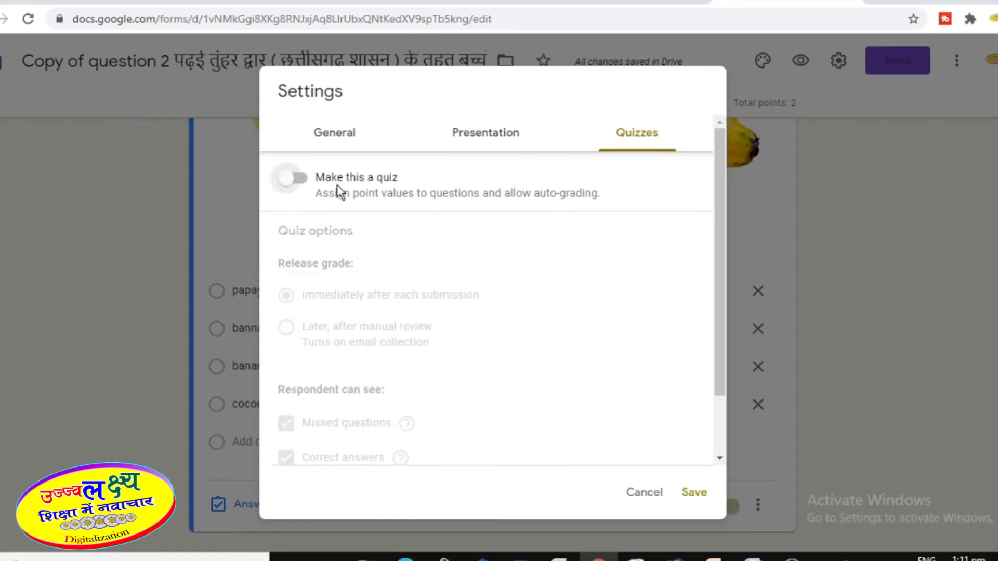
left_click(296, 183)
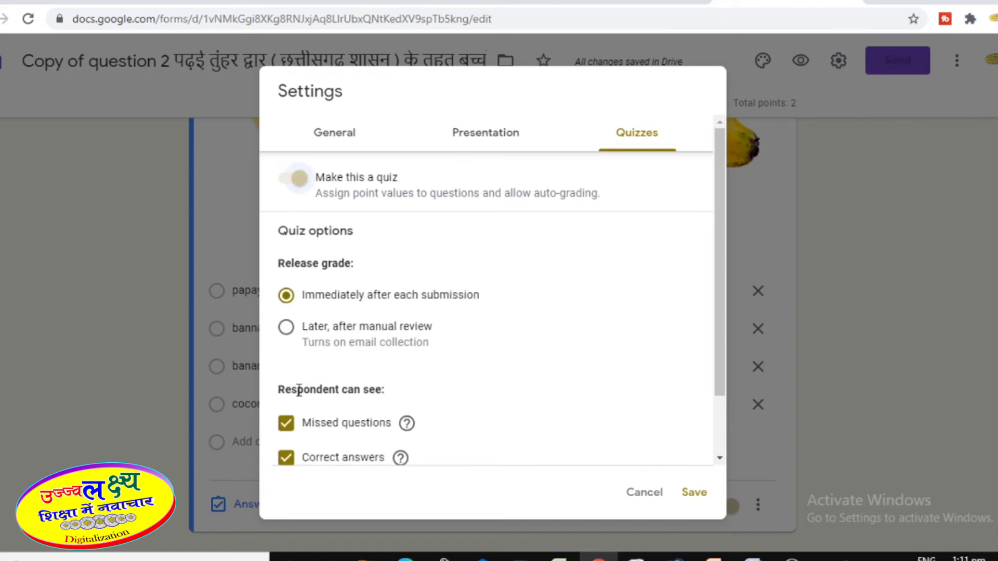
scroll(299, 390, "down", 1)
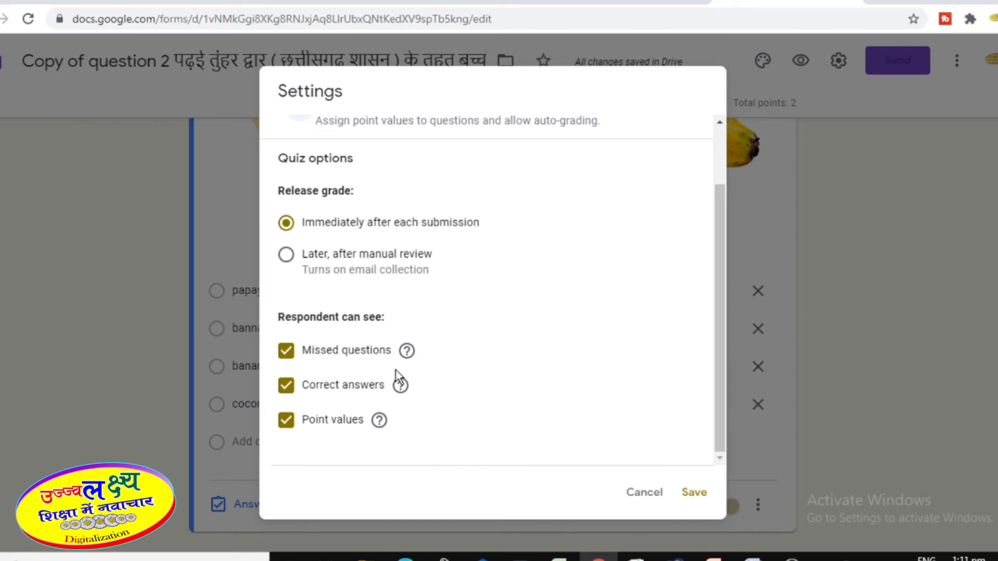
left_click(288, 357)
left_click(287, 385)
left_click(287, 423)
left_click(287, 428)
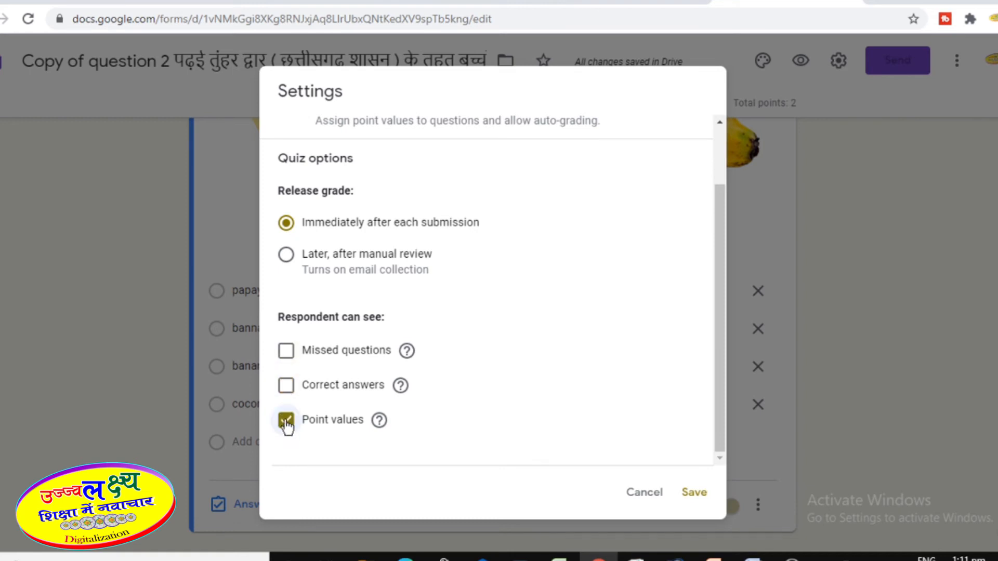
left_click(286, 386)
left_click(287, 351)
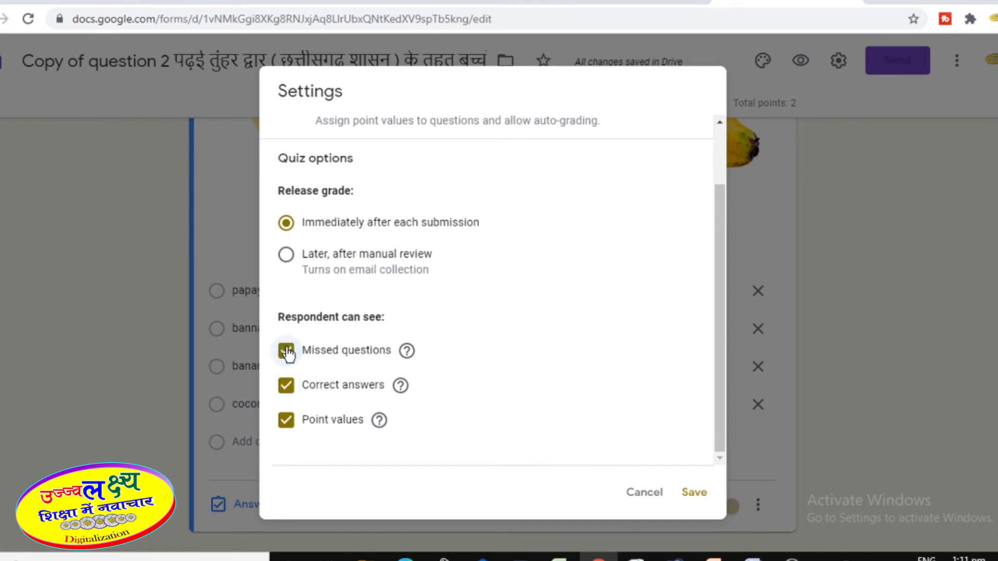
left_click(702, 494)
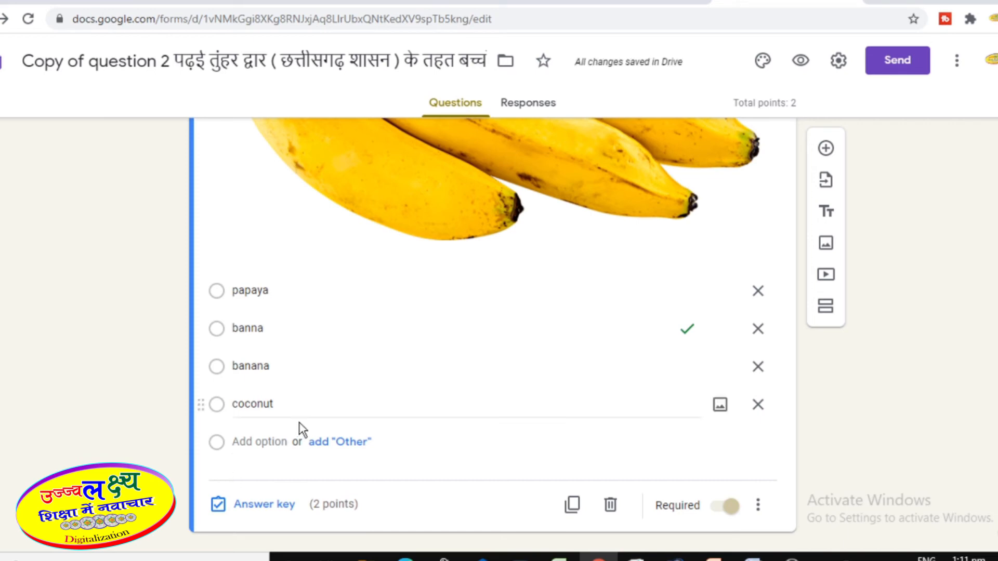
Change question 1's correct answer in the answer key from banna to banana only, and close the answer key.
left_click(264, 506)
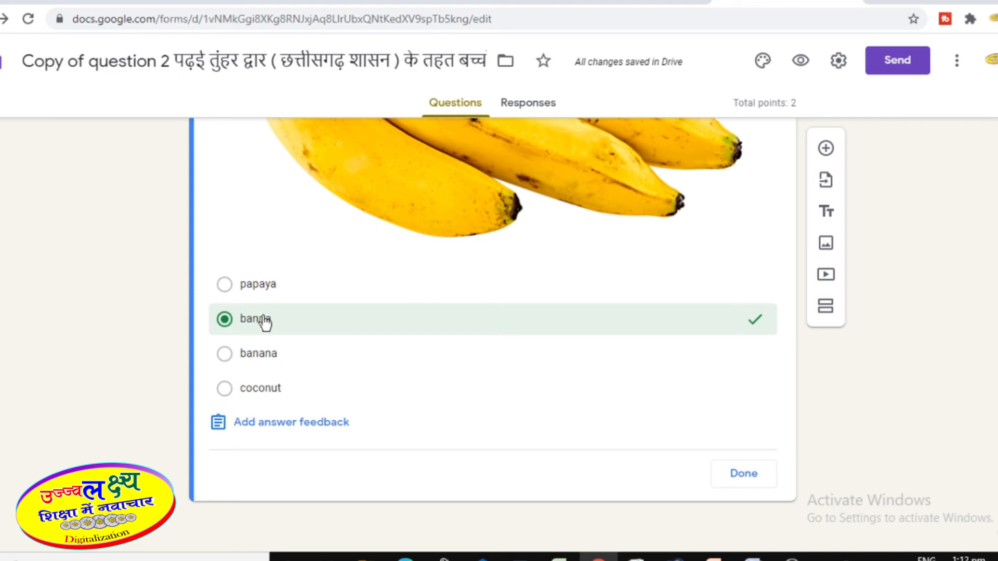
left_click(225, 320)
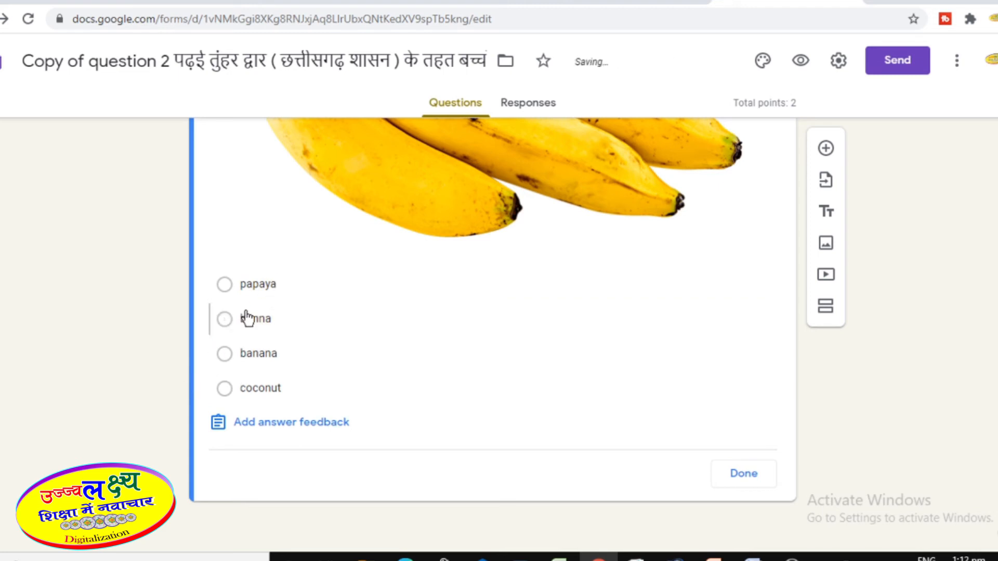
left_click(224, 354)
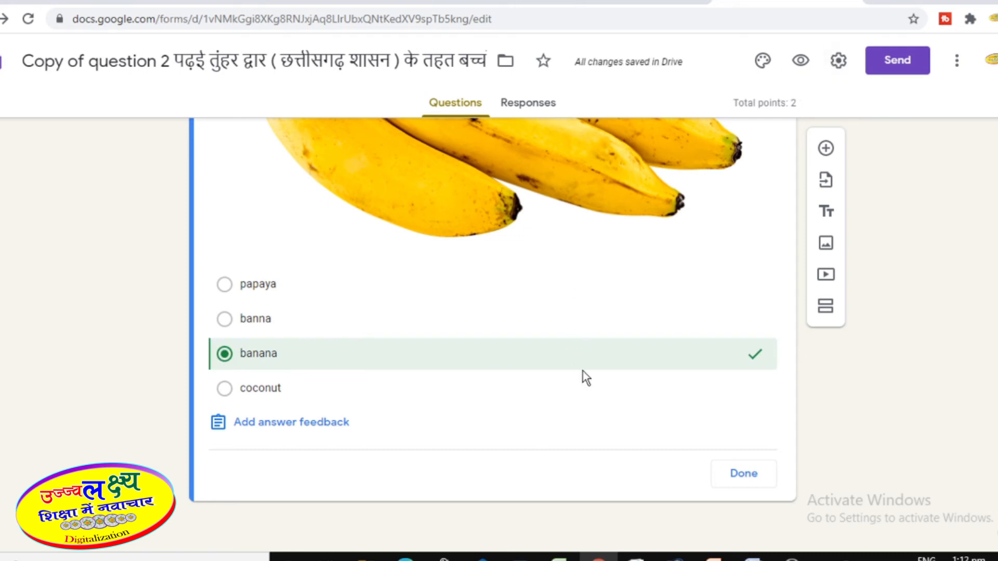
scroll(585, 377, "up", 6)
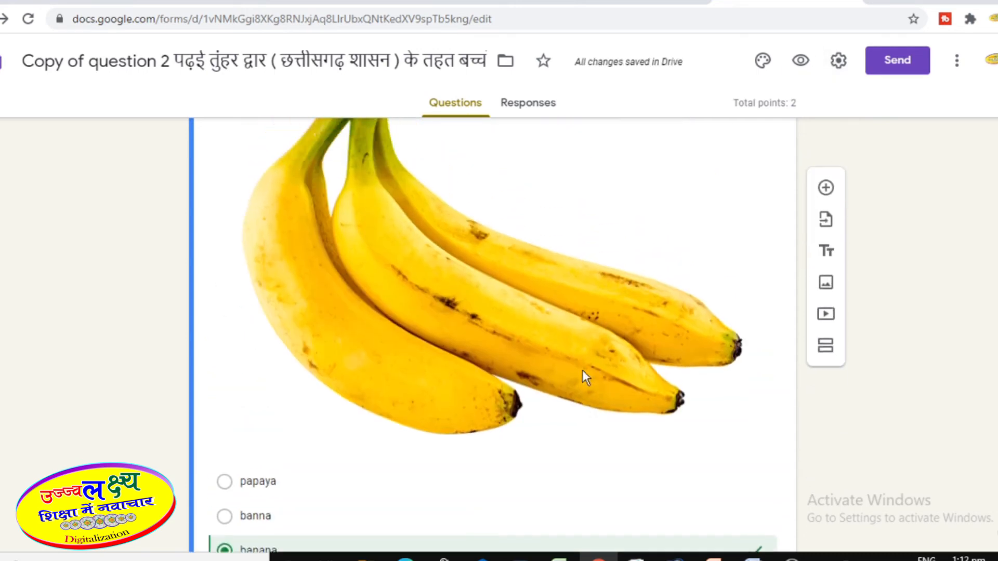
scroll(578, 387, "up", 3)
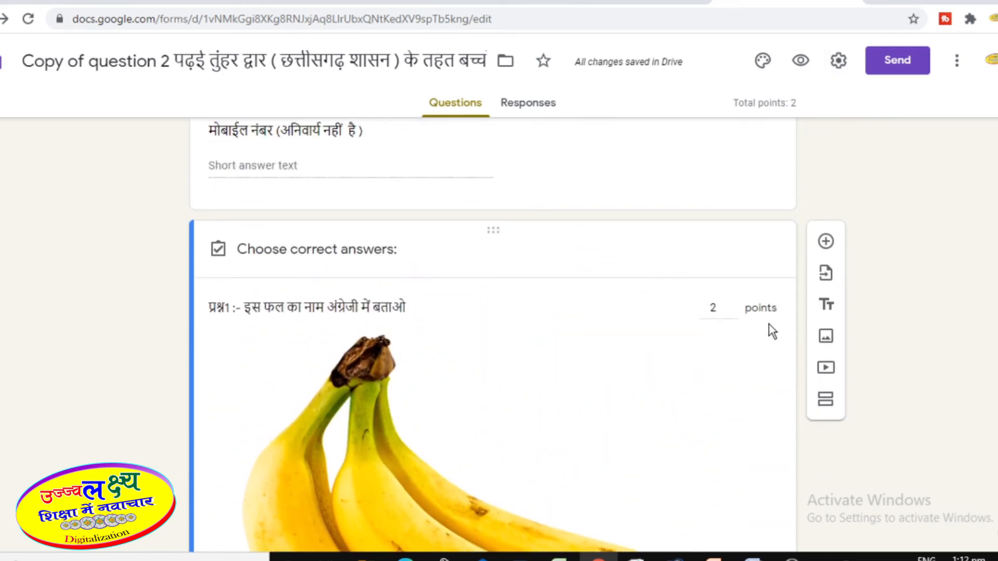
left_click(718, 308)
scroll(678, 330, "down", 6)
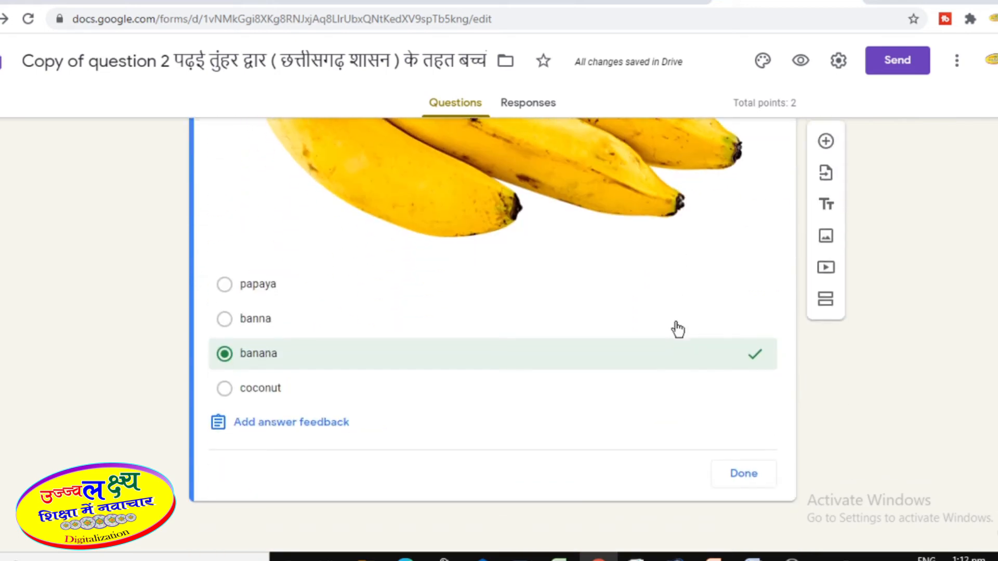
left_click(742, 480)
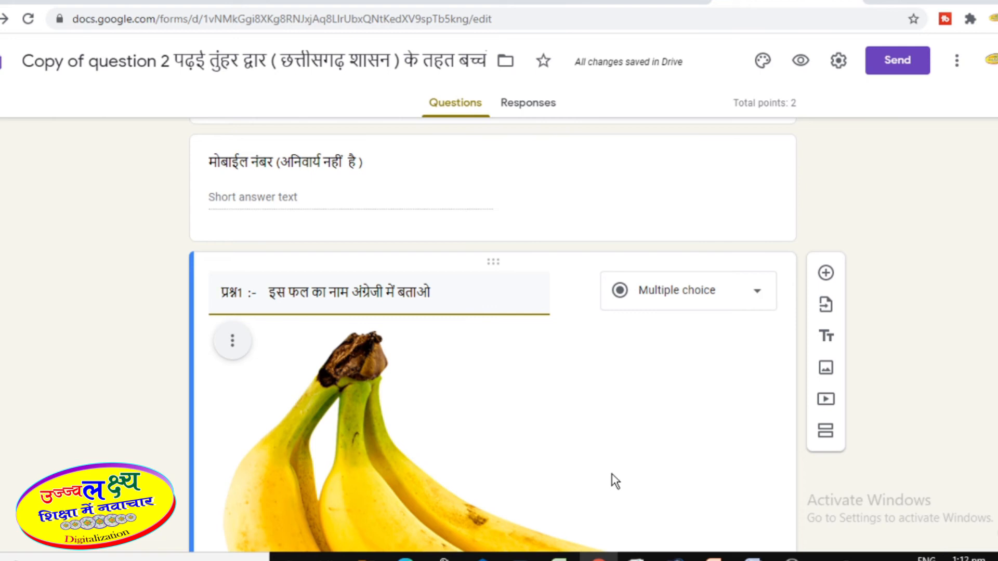
Duplicate the banana picture question along with its image, options and answer key.
scroll(592, 384, "down", 10)
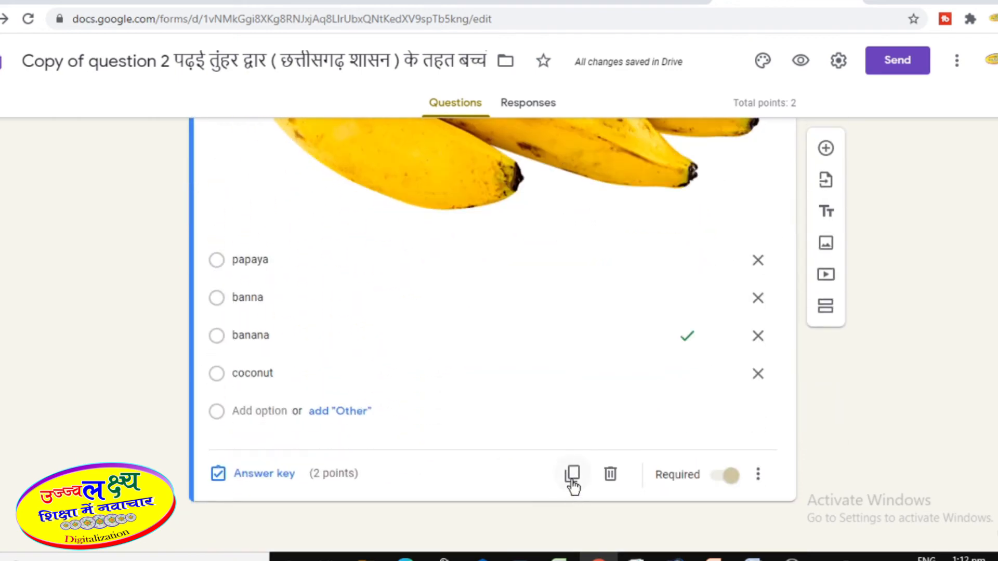
left_click(571, 474)
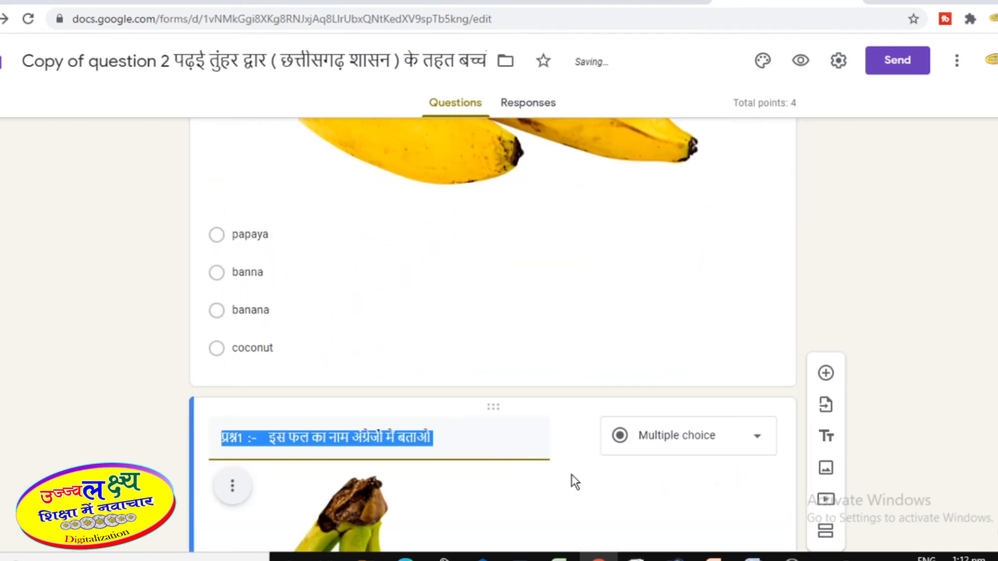
scroll(452, 436, "down", 3)
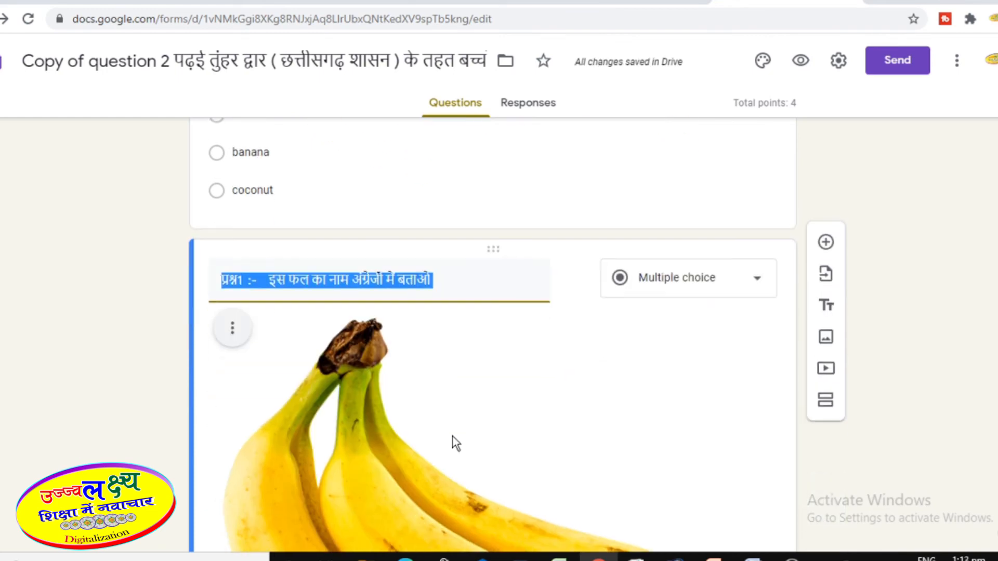
scroll(455, 421, "up", 4)
scroll(455, 421, "up", 5)
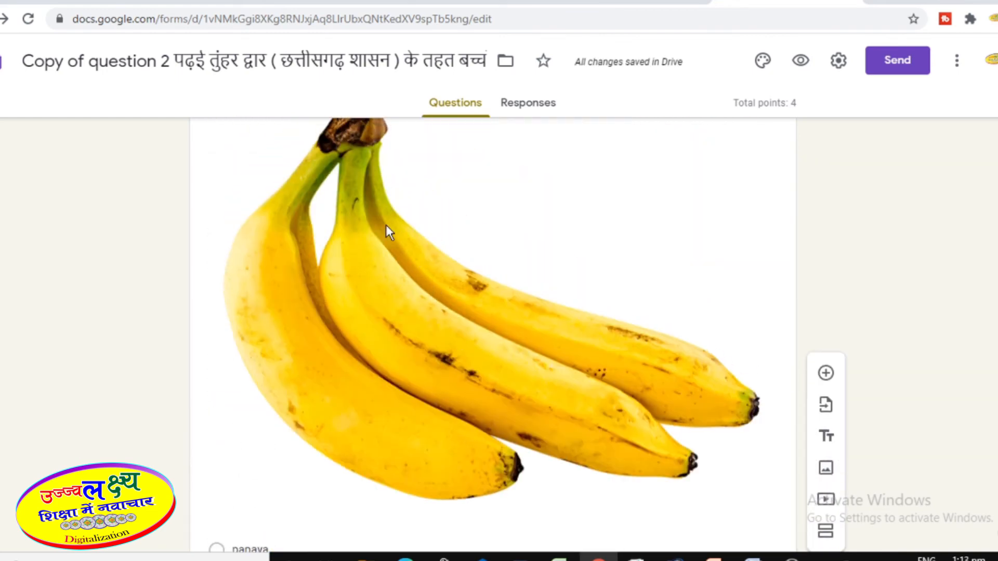
scroll(431, 330, "down", 15)
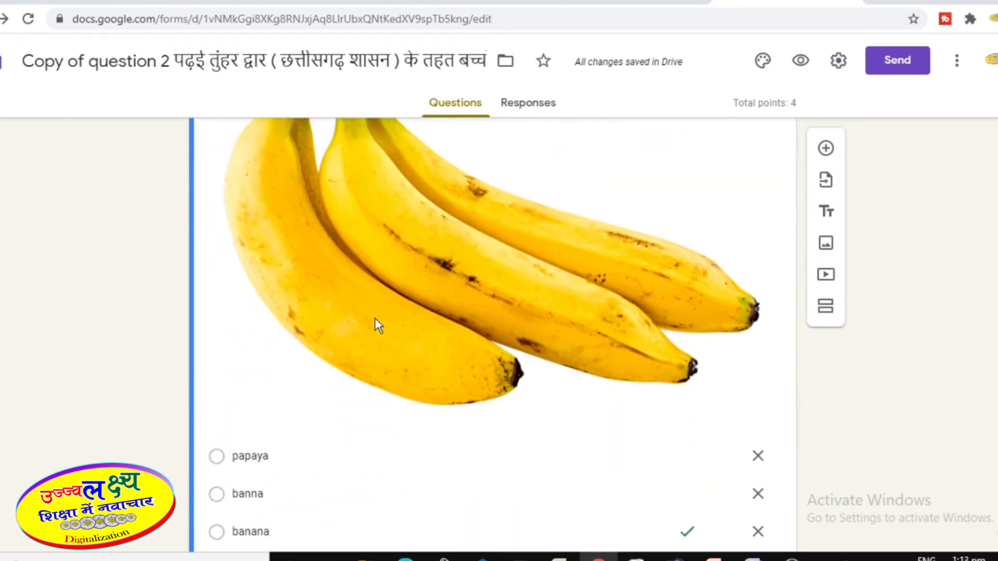
scroll(379, 381, "down", 10)
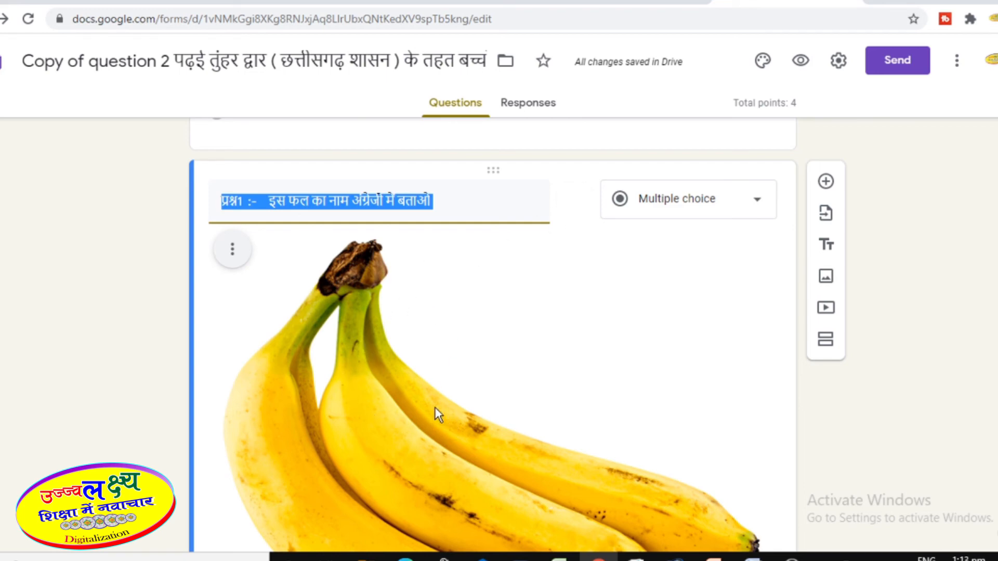
Change the duplicated question's image to the orange picture fruit-1218158_1280 uploaded from the fruits folder.
left_click(233, 250)
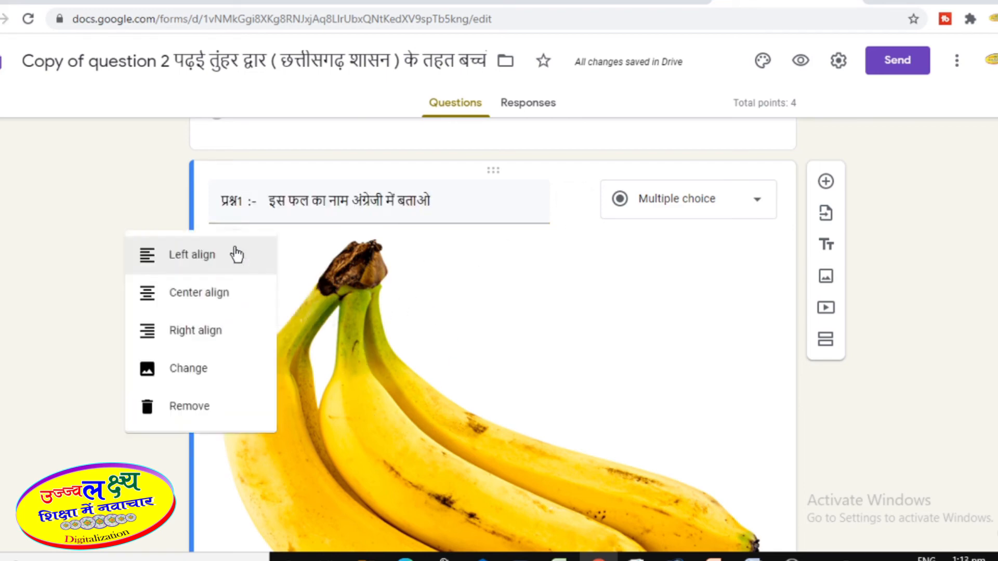
left_click(174, 370)
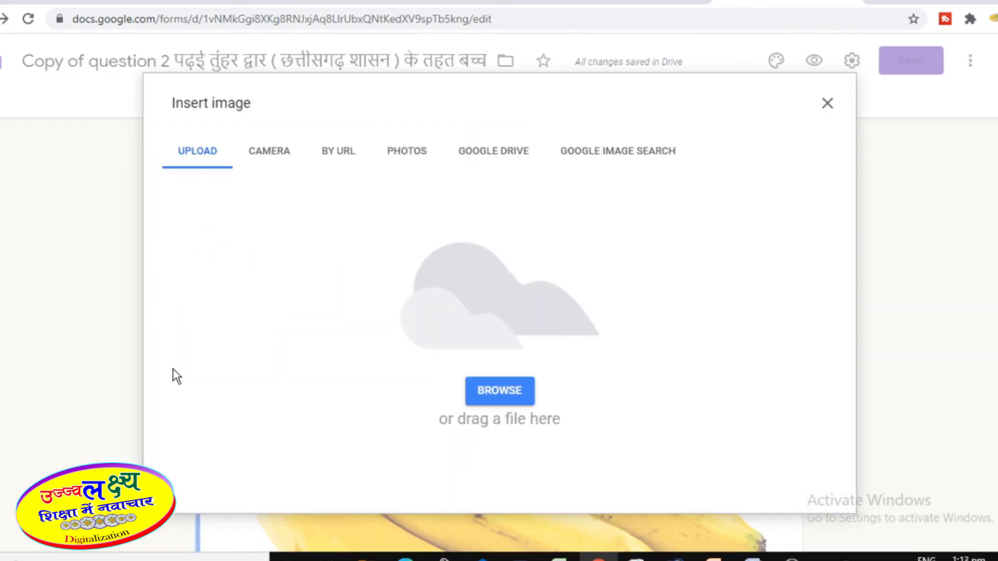
left_click(492, 394)
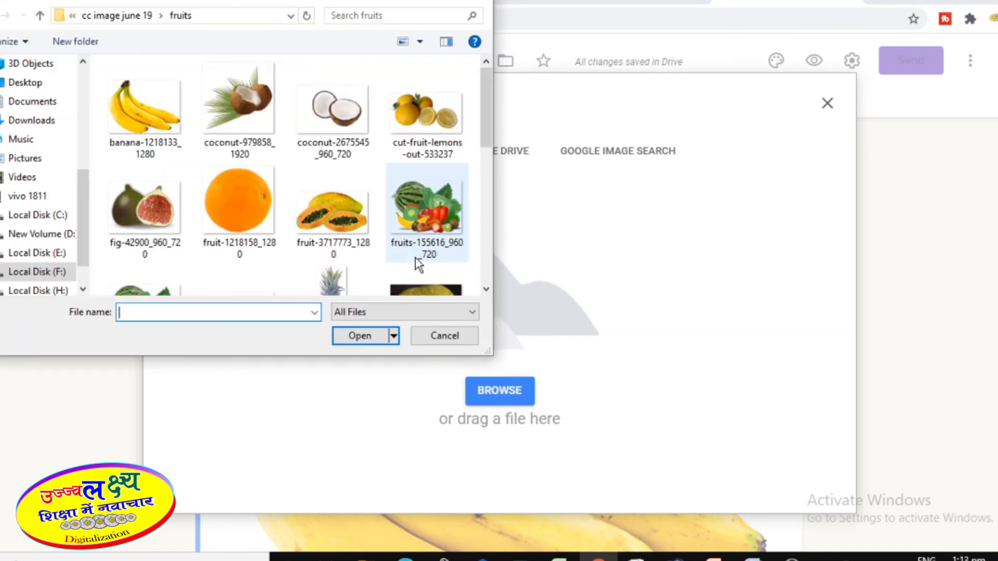
left_click(240, 194)
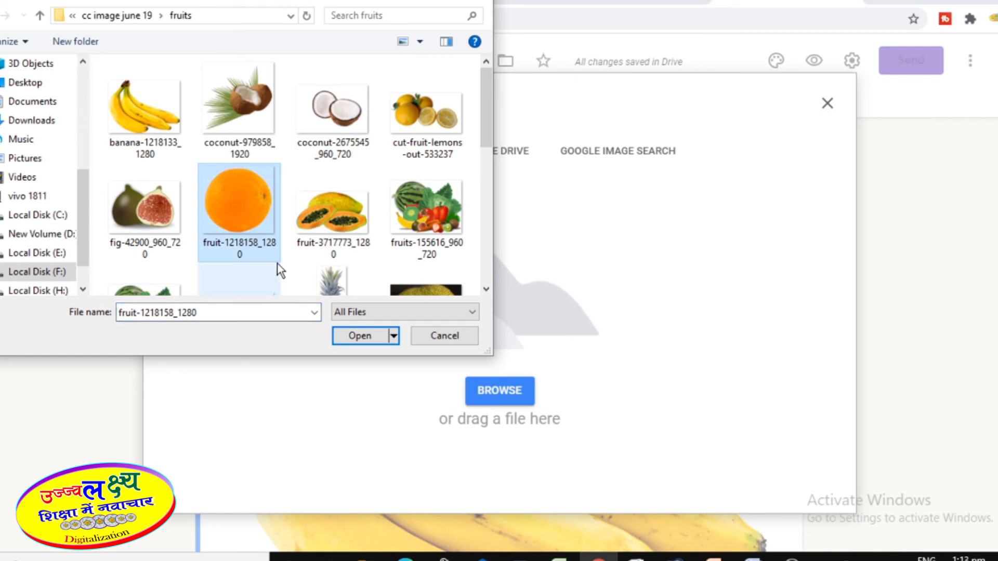
left_click(355, 337)
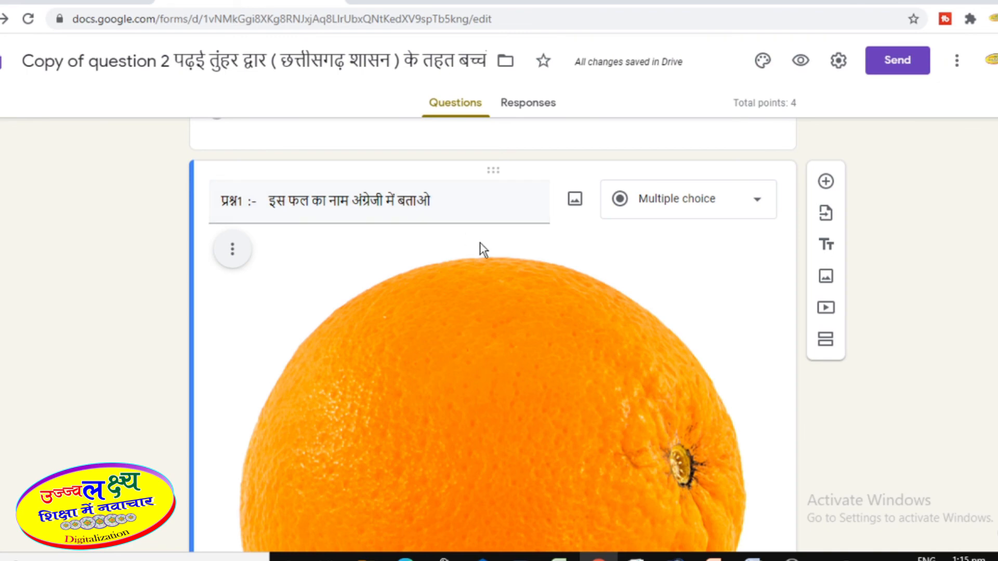
Renumber the duplicated question's label as प्रश्न2, keeping the rest of its wording.
left_click(244, 200)
left_click(242, 200)
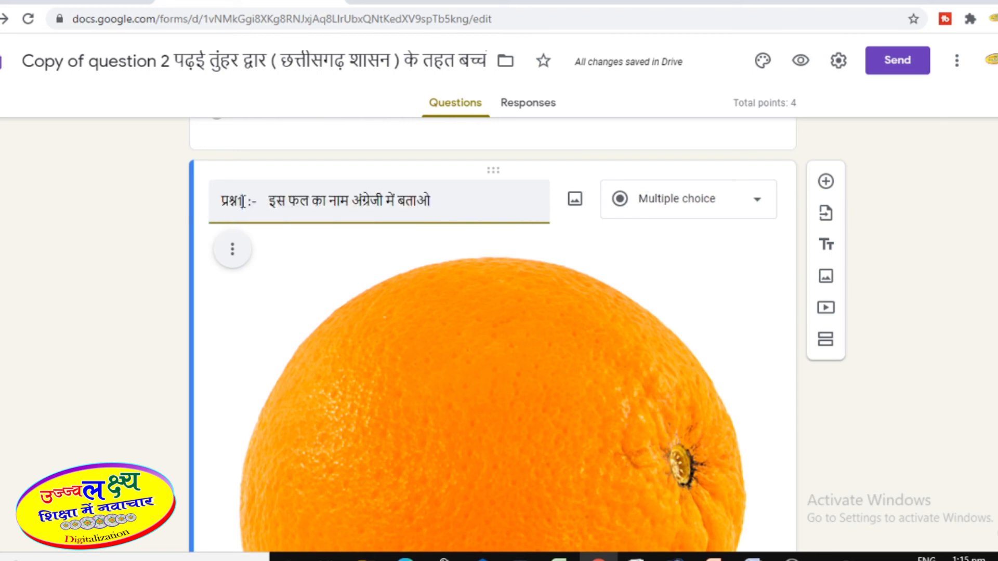
left_click_drag(242, 200, 238, 201)
type("2")
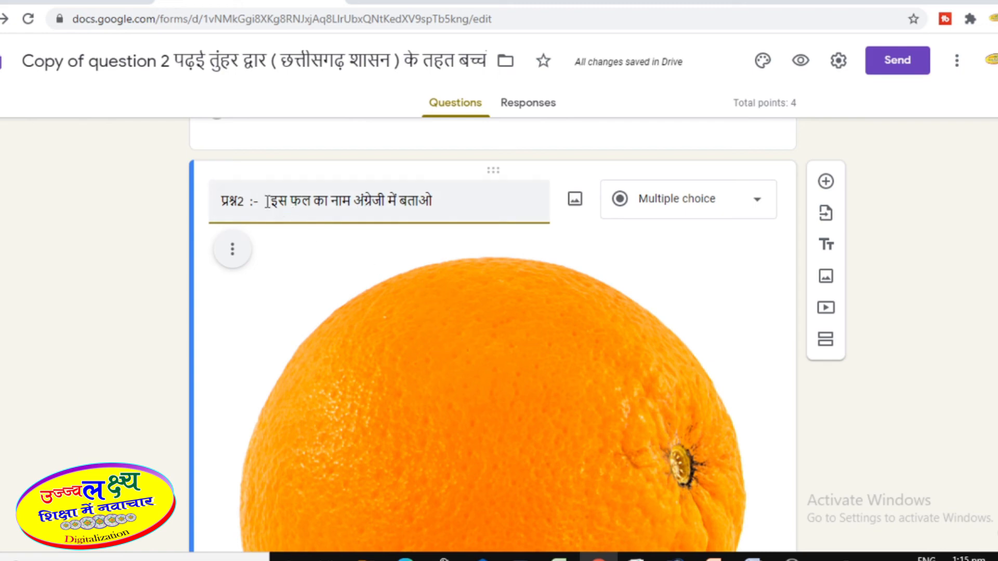
Replace question 2's first two answer options with mango and orenge.
scroll(437, 205, "down", 5)
scroll(436, 202, "down", 6)
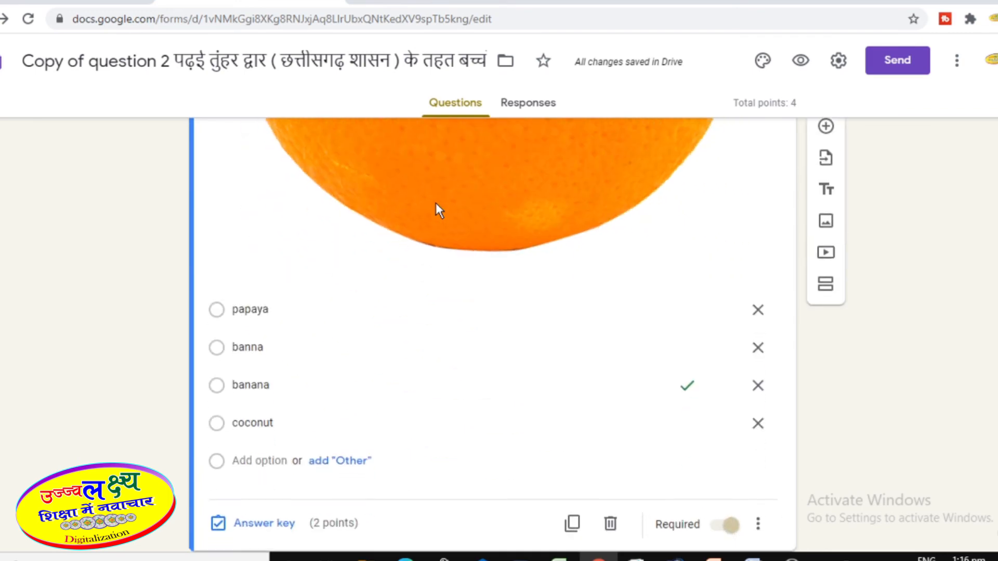
left_click(293, 253)
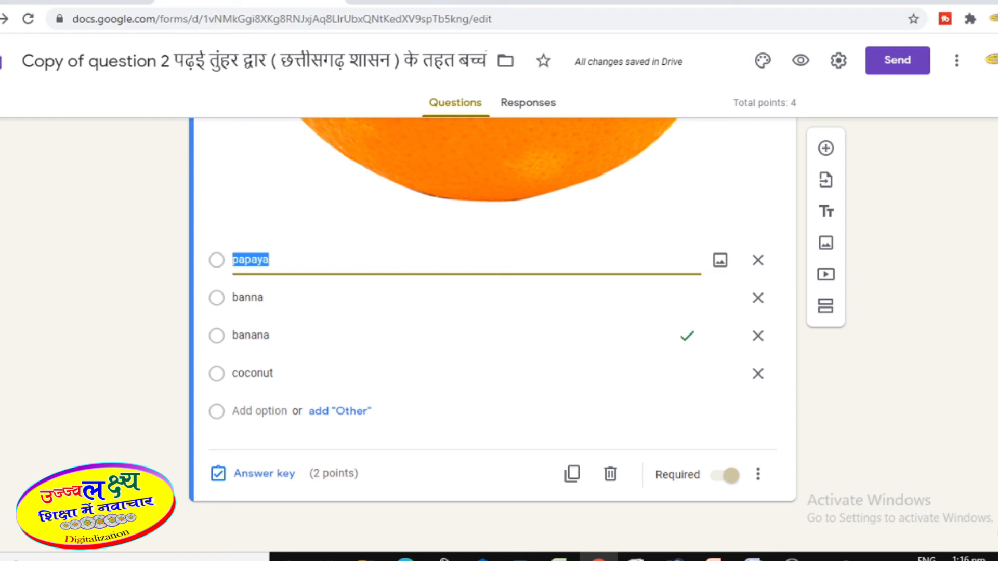
type("mango")
key("Tab")
key("Tab")
key("Tab")
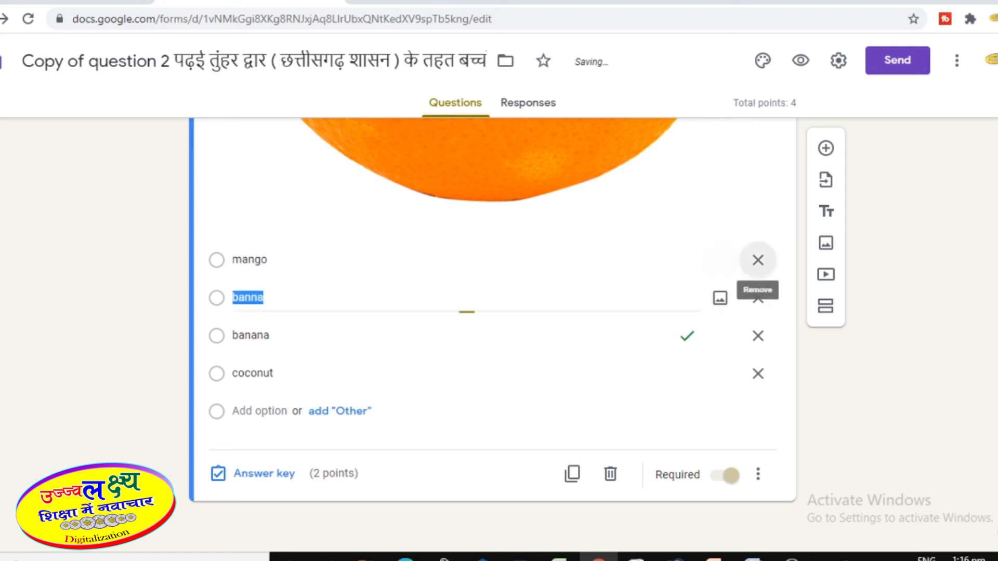
type("orenge")
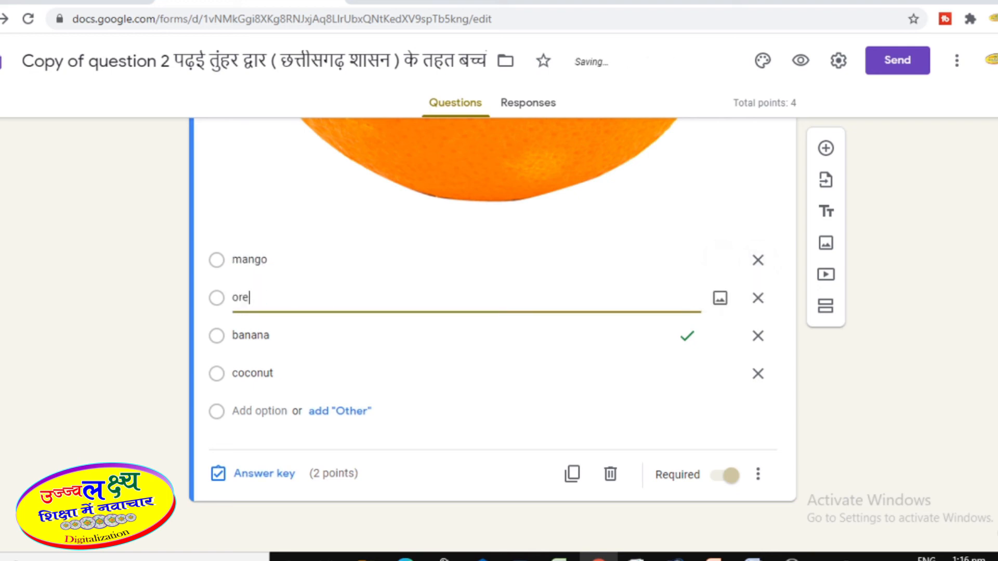
Replace question 2's last two answer options with apple and orange.
key("Tab")
key("Tab")
key("Tab")
key("Tab")
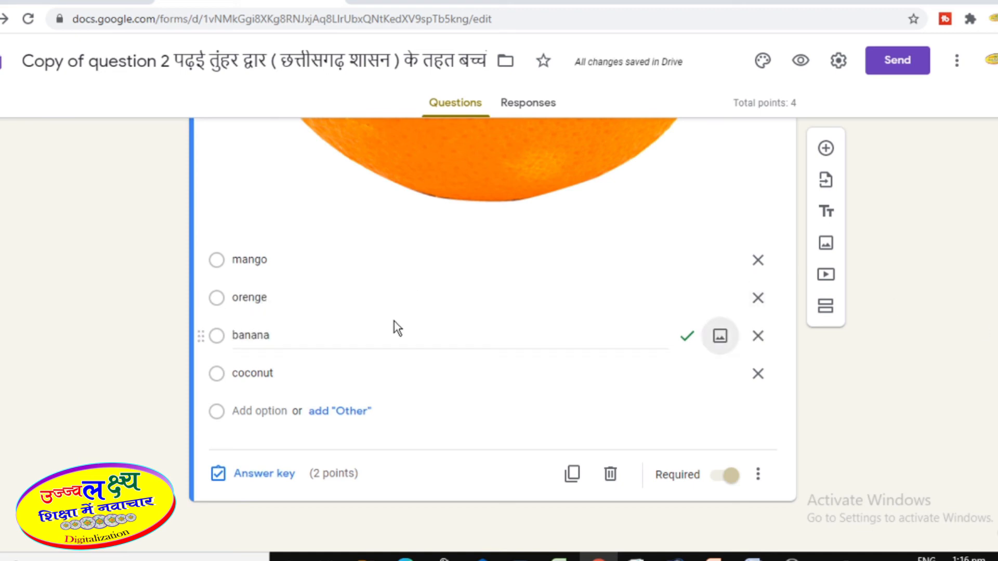
double_click(389, 346)
type("appel")
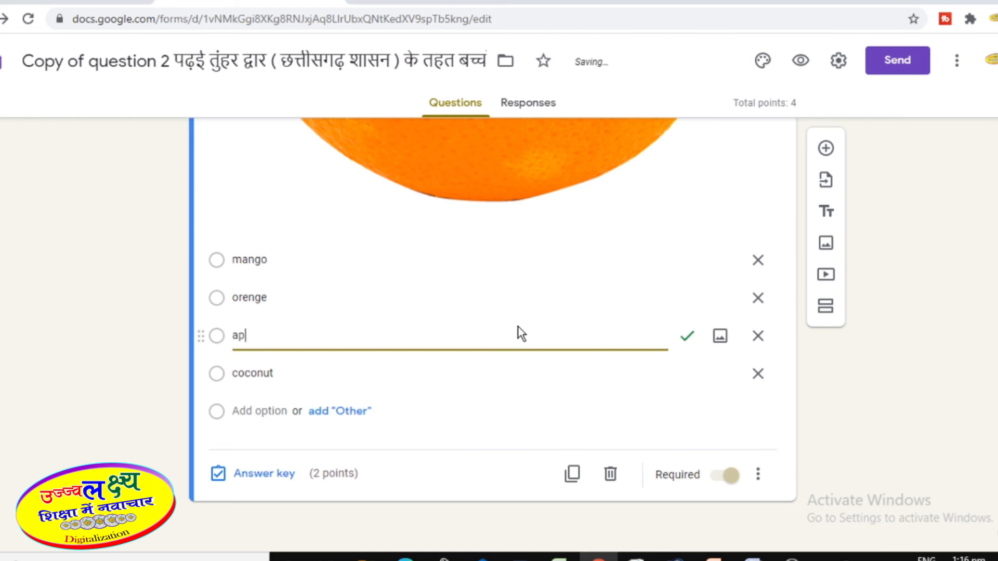
key("BackSpace")
key("BackSpace")
type("le")
key("Tab")
key("Tab")
key("Tab")
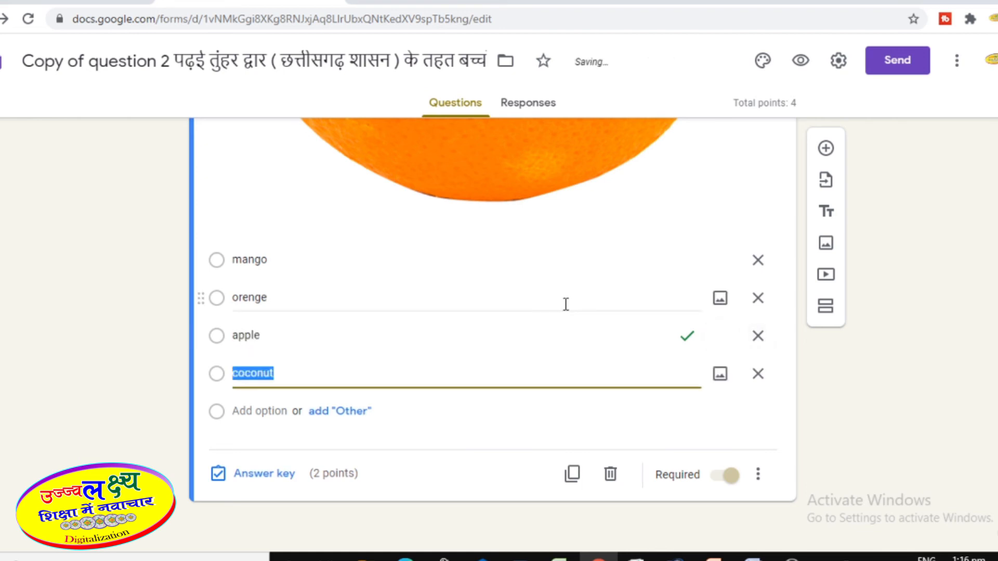
type("orange")
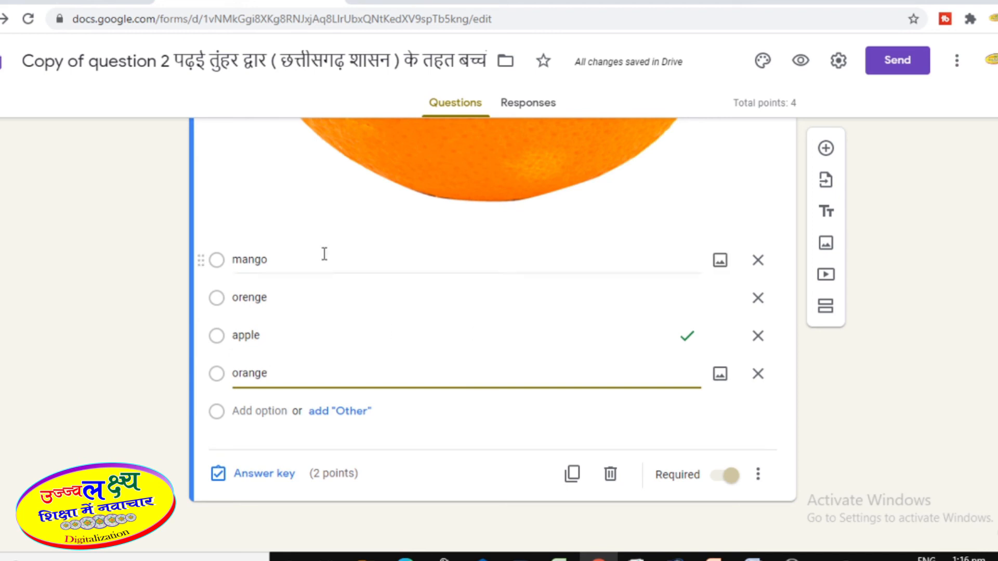
left_click(77, 297)
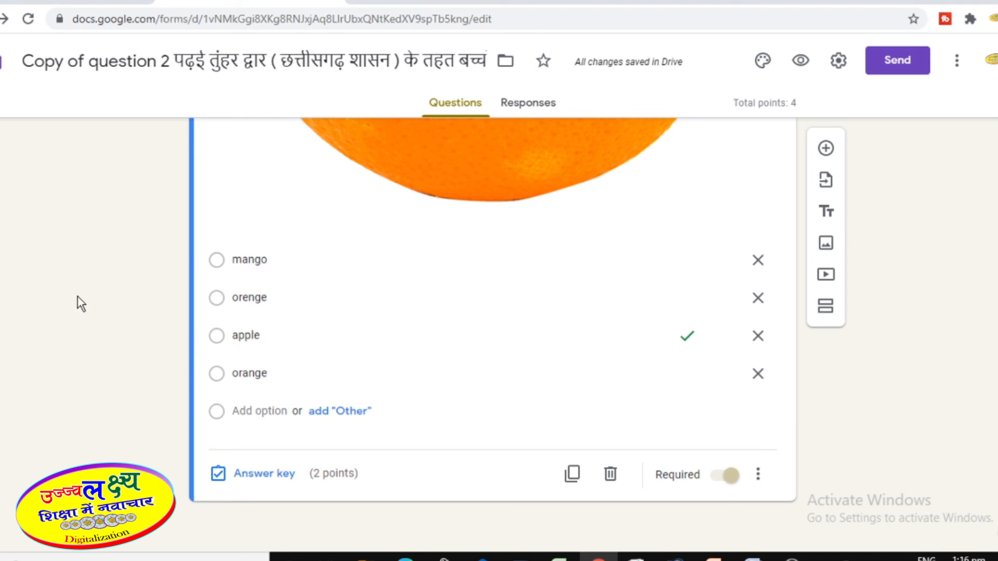
Set orange instead of apple as question 2's only correct answer in the answer key, and close the answer key.
left_click(266, 481)
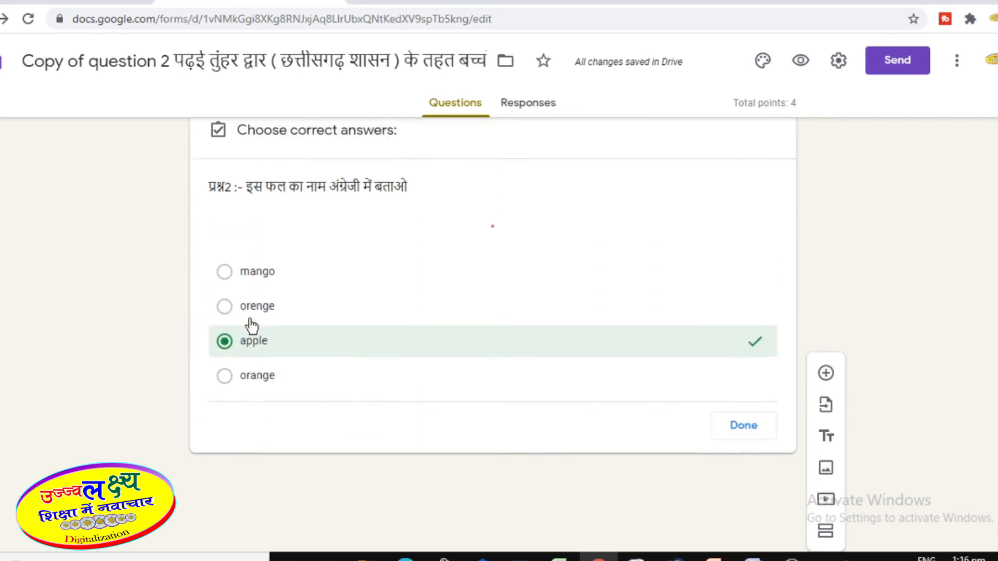
scroll(285, 397, "down", 8)
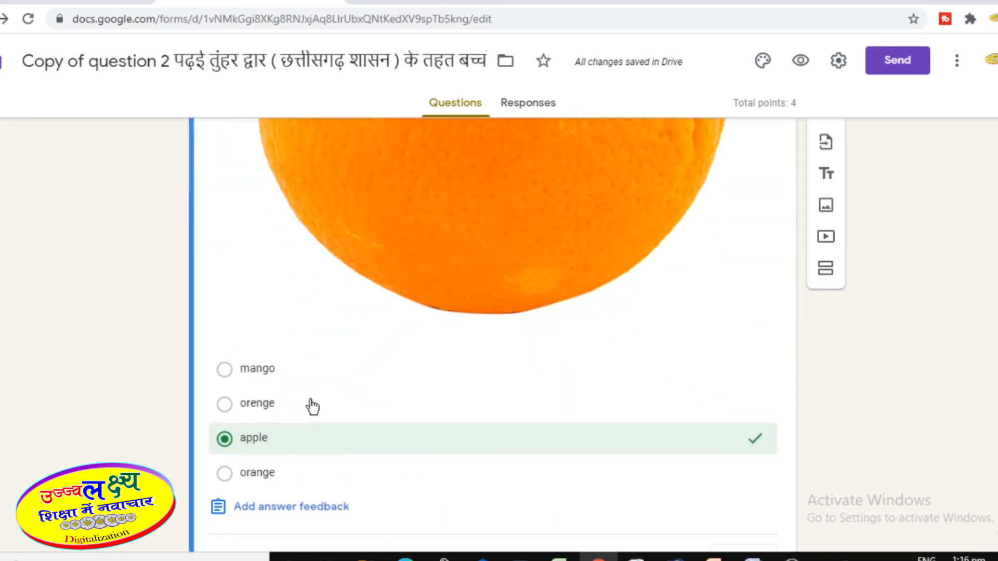
scroll(312, 407, "down", 2)
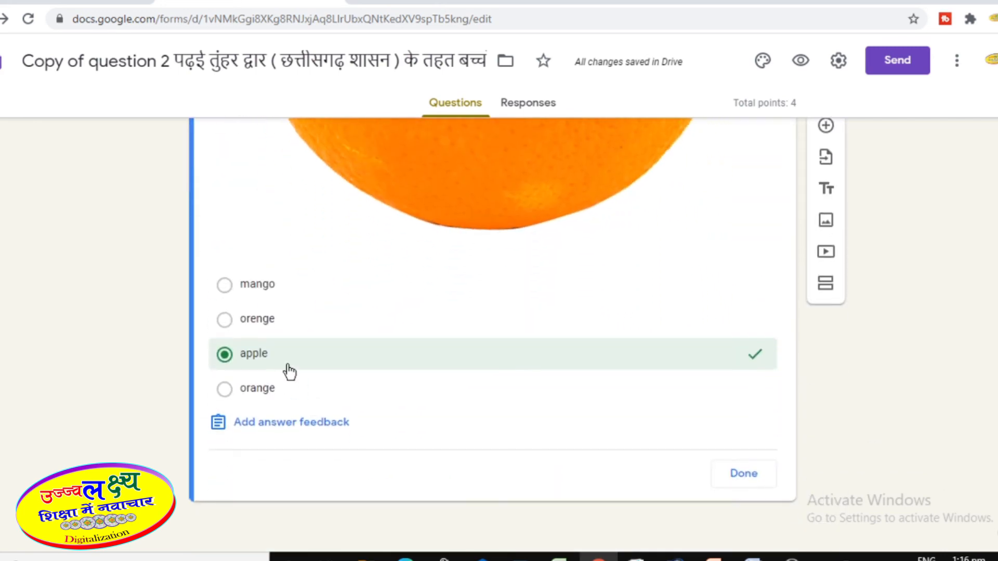
left_click(224, 356)
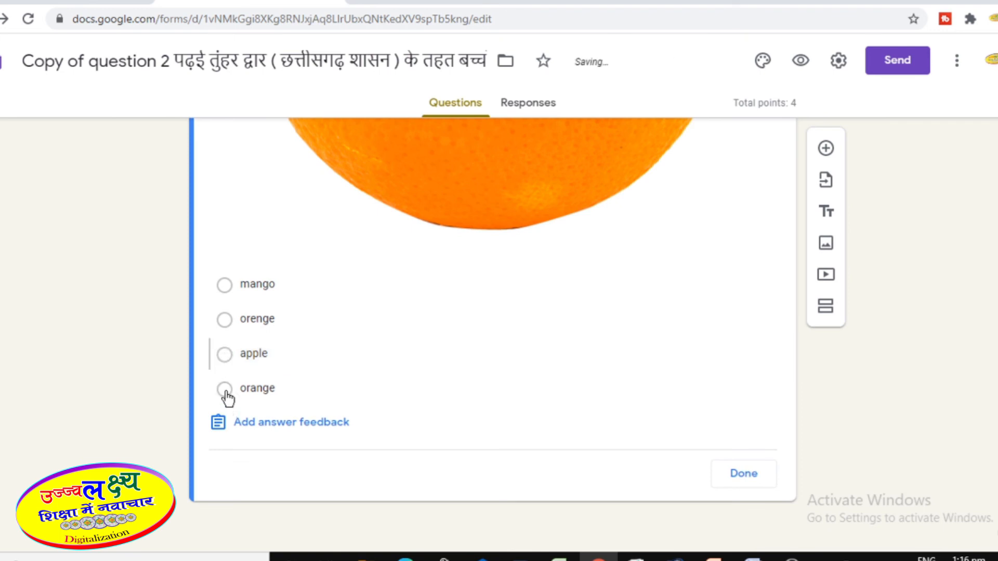
left_click(225, 390)
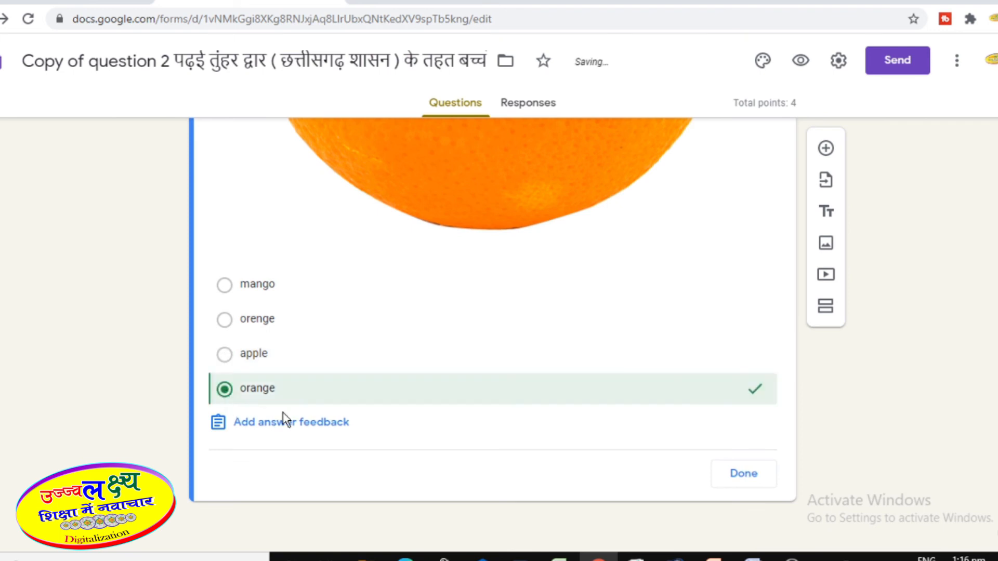
left_click(741, 476)
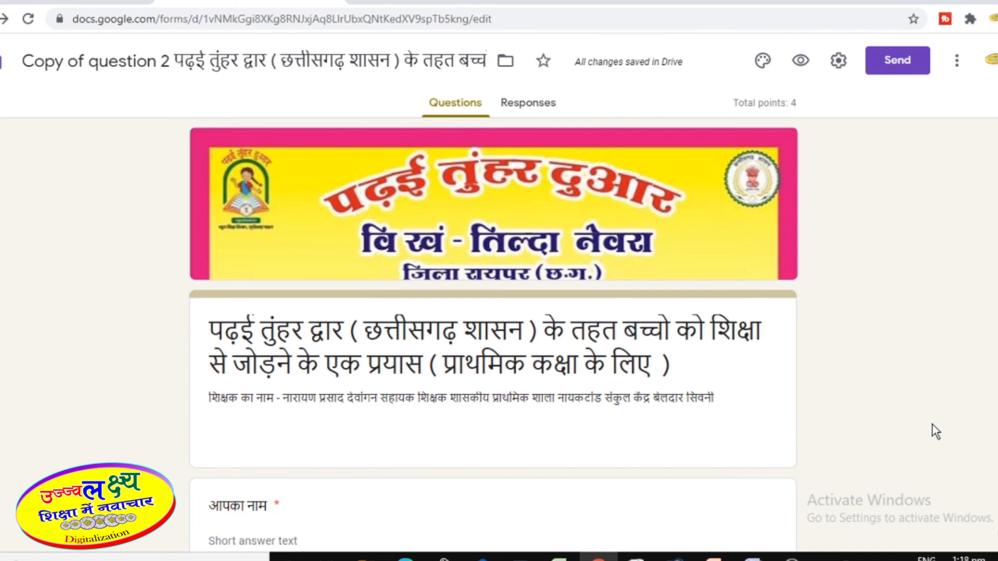
Look over the finished quiz in the editor and open its respondent preview.
scroll(931, 423, "down", 15)
scroll(931, 423, "down", 5)
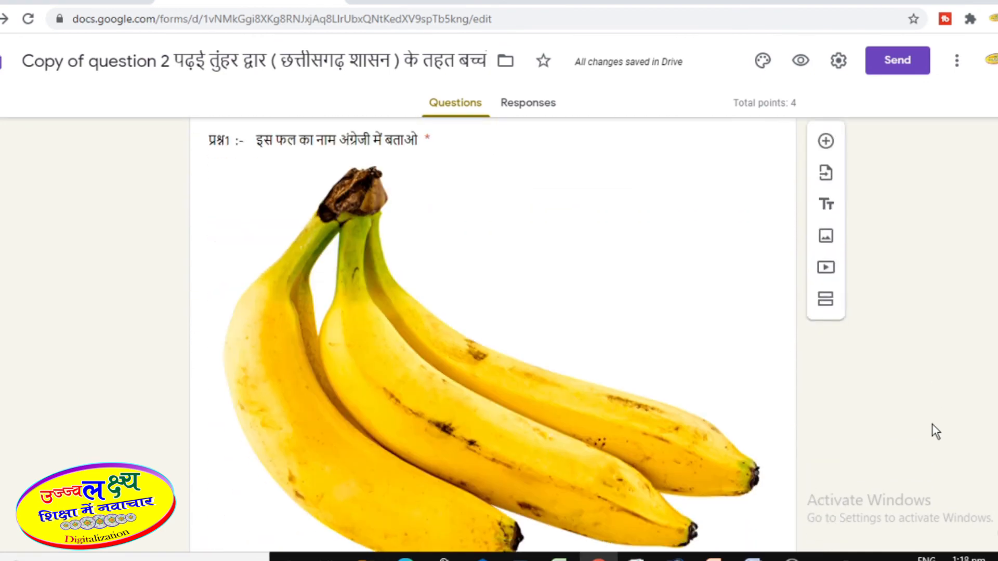
scroll(931, 423, "down", 4)
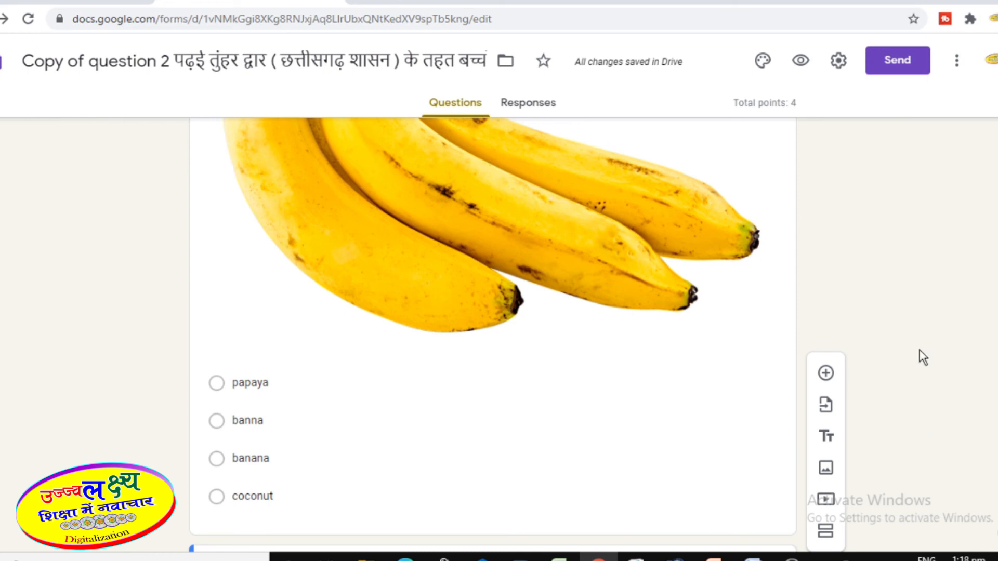
left_click(800, 63)
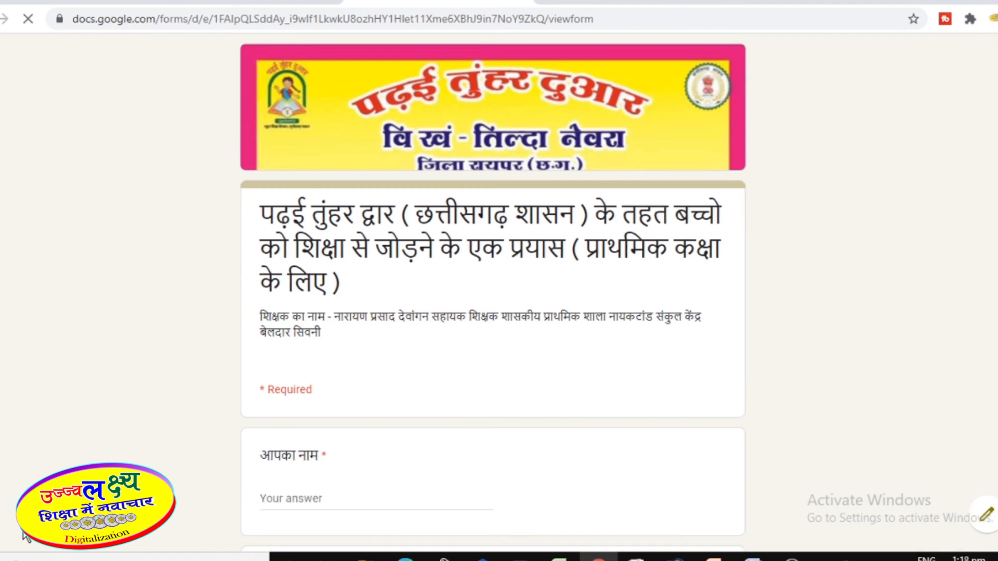
mouse_move(598, 557)
Fill in the respondent's name in the previewed form and choose विद्यार्थी as the respondent type.
scroll(359, 352, "down", 3)
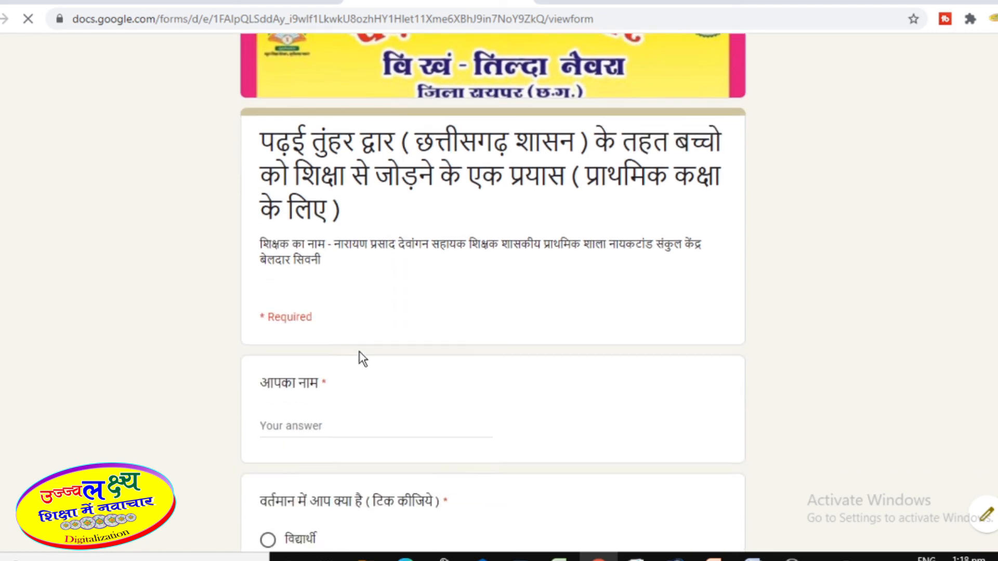
left_click(289, 345)
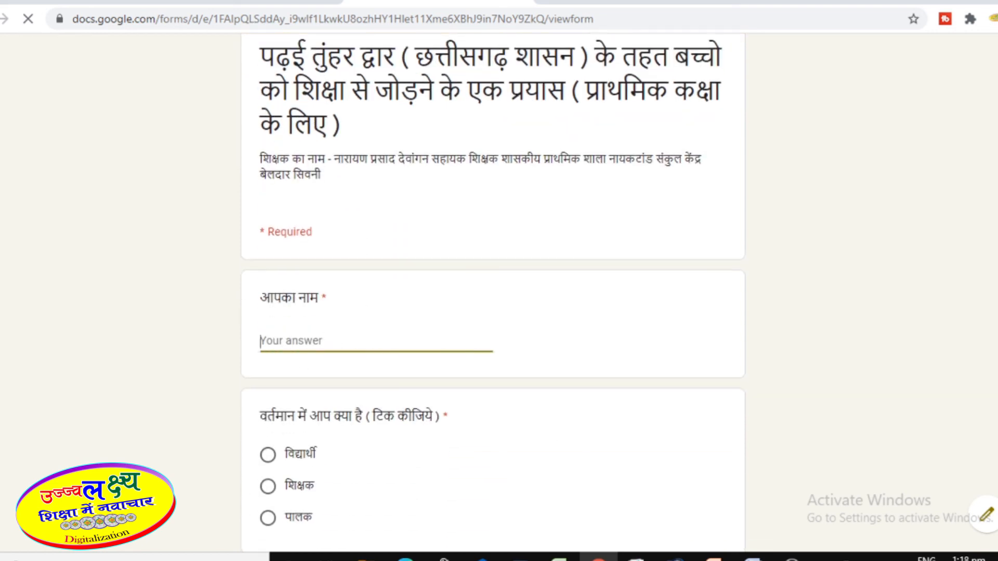
type("narayan")
scroll(694, 507, "down", 4)
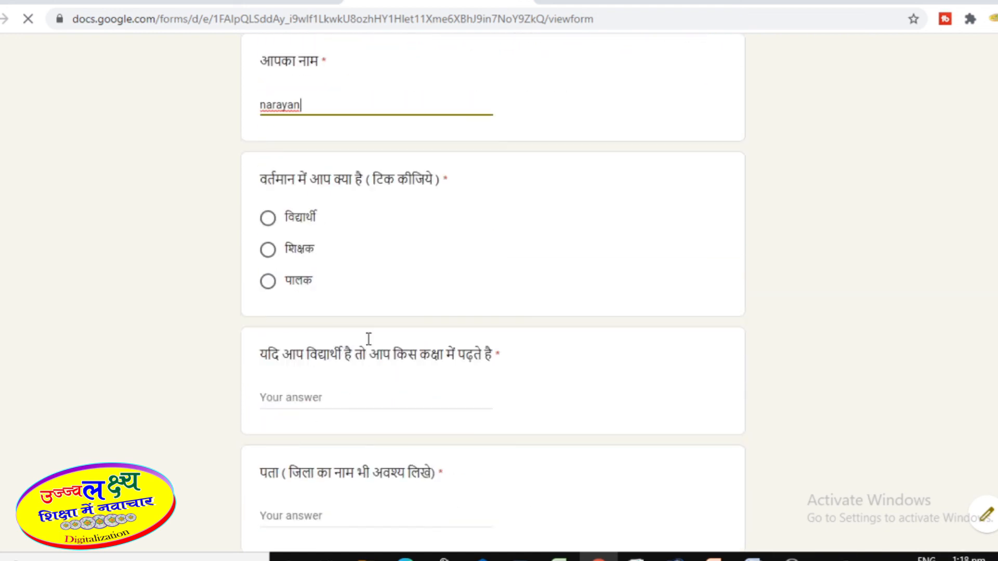
left_click(268, 218)
Enter 5 as the student's class and fill in the address field, leaving the optional mobile number blank.
left_click(316, 396)
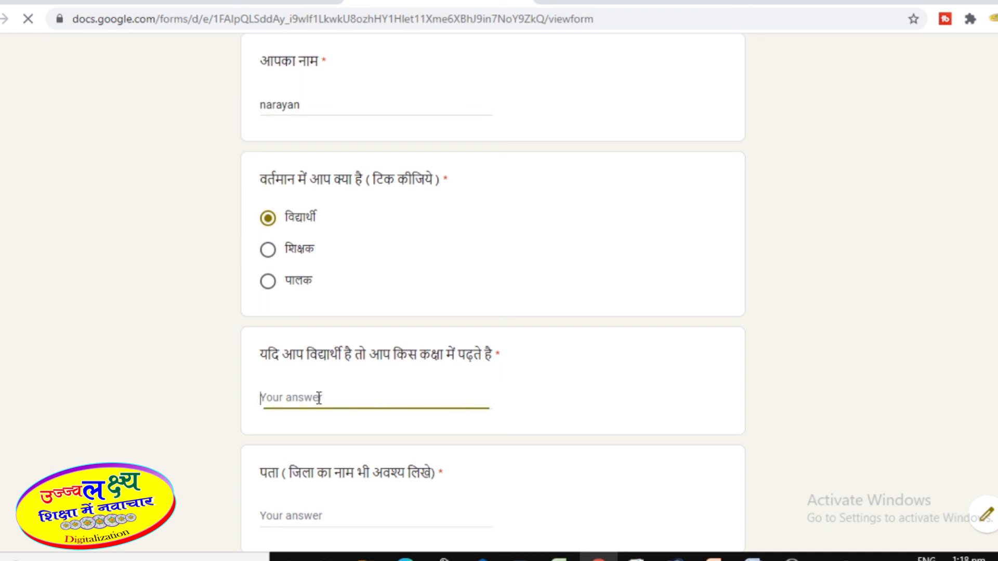
type("5")
scroll(314, 338, "down", 3)
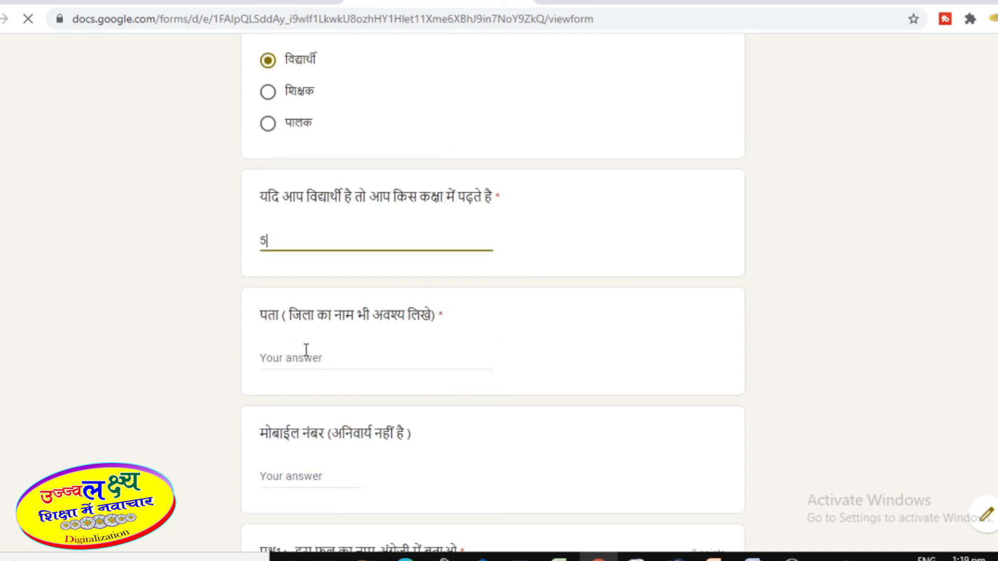
left_click(305, 357)
type("raipur")
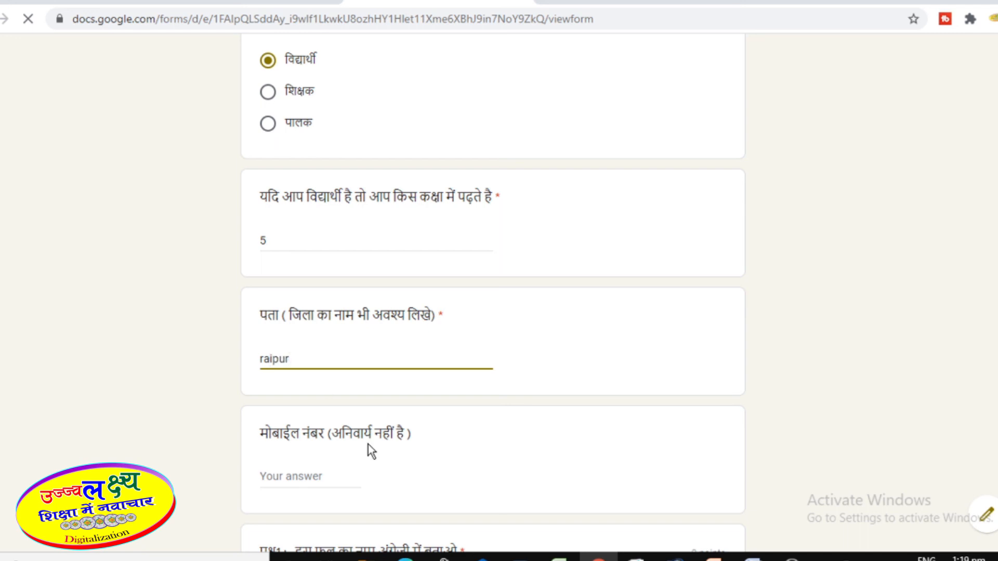
scroll(367, 443, "down", 3)
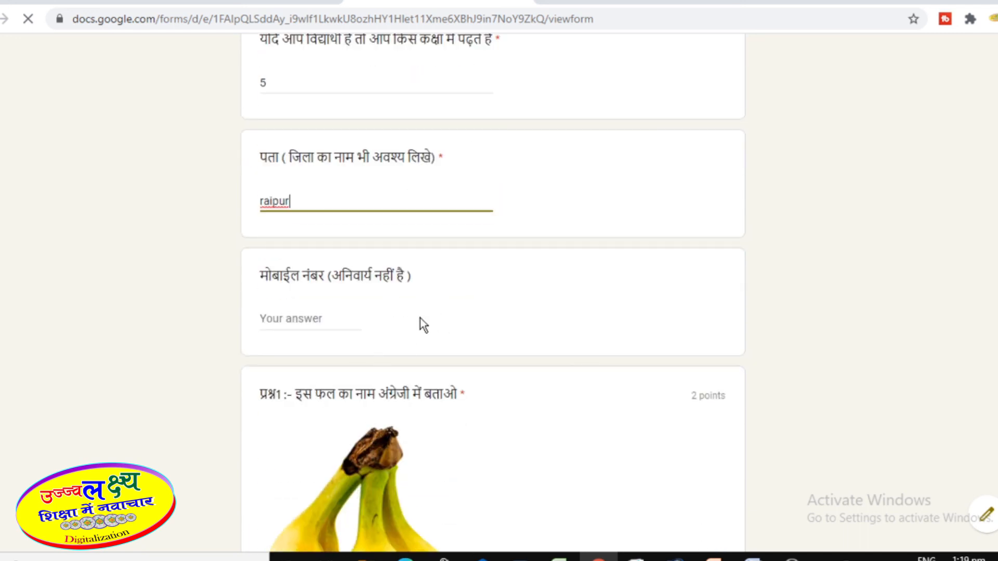
left_click(335, 316)
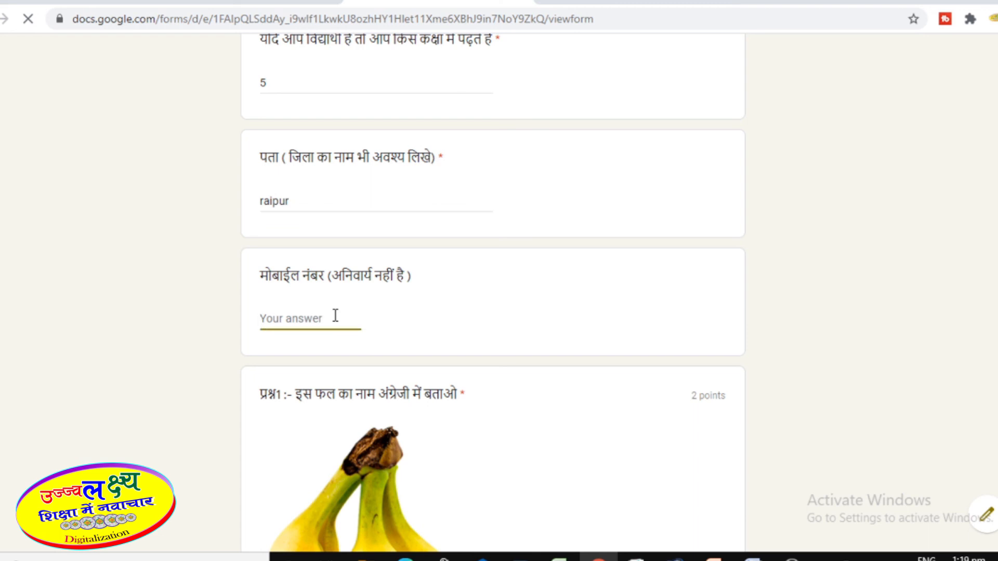
Answer question 1, the picture of bananas, with banana.
scroll(335, 316, "down", 5)
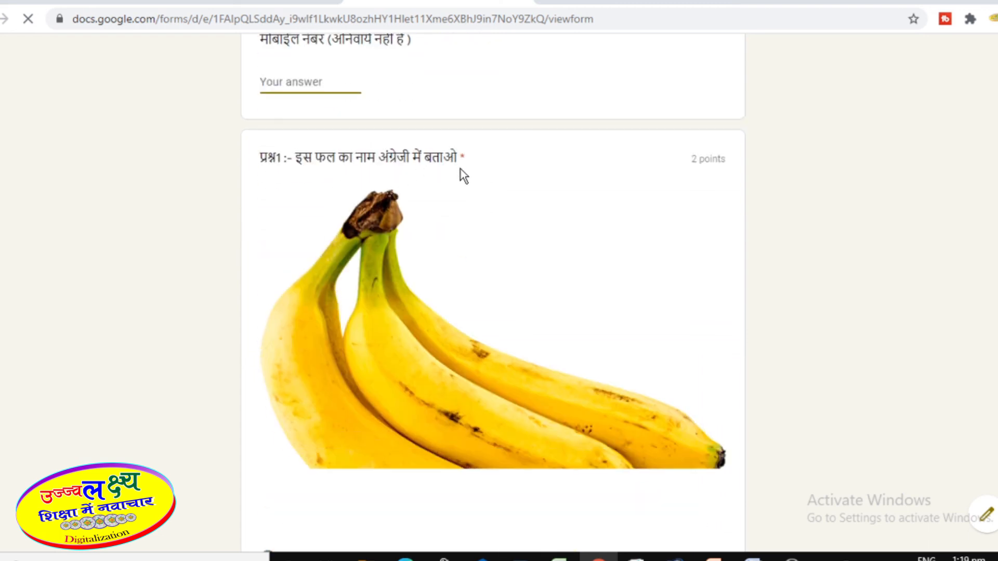
scroll(582, 336, "down", 3)
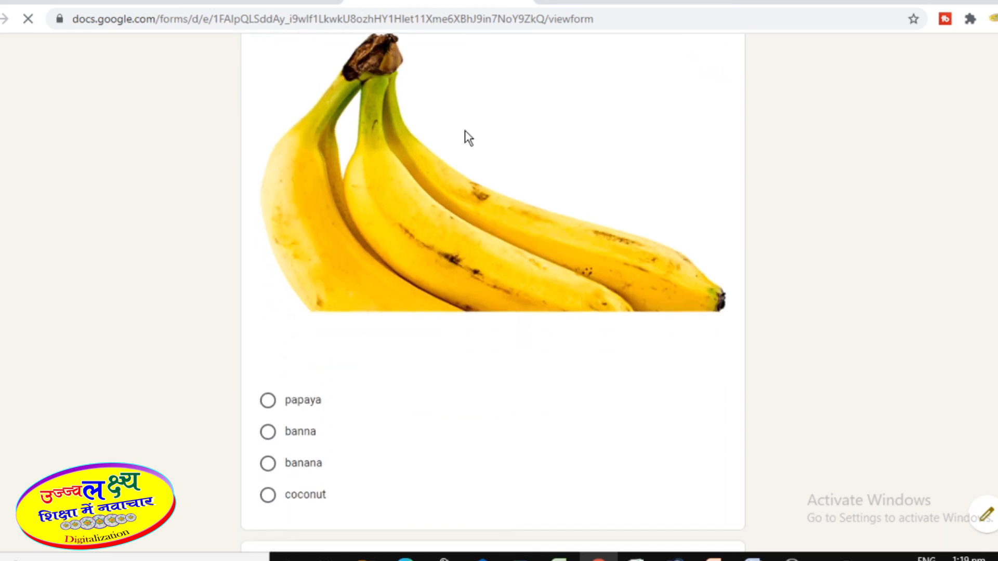
scroll(366, 319, "down", 3)
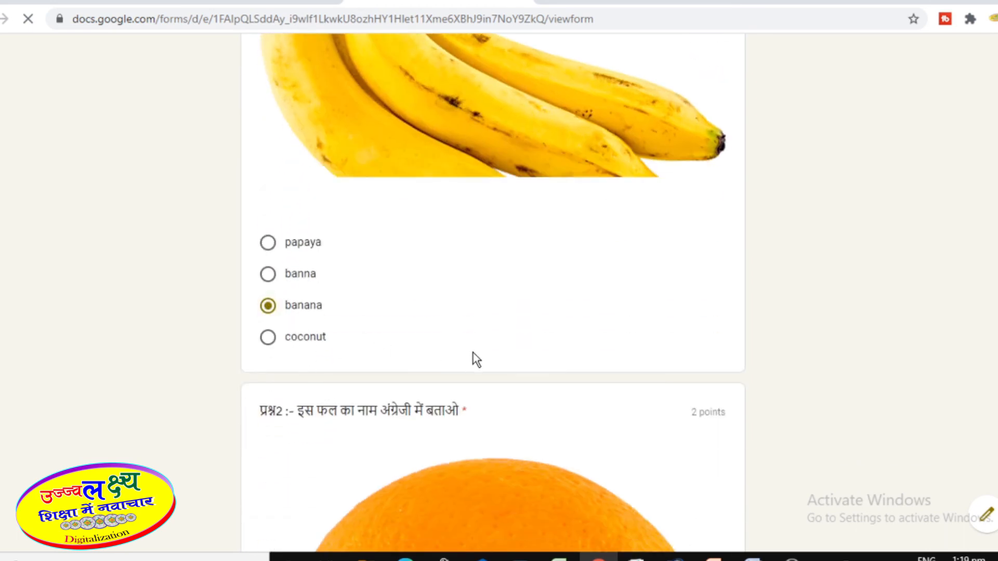
Answer question 2, the picture of the orange, with mango and submit the response.
scroll(472, 353, "down", 7)
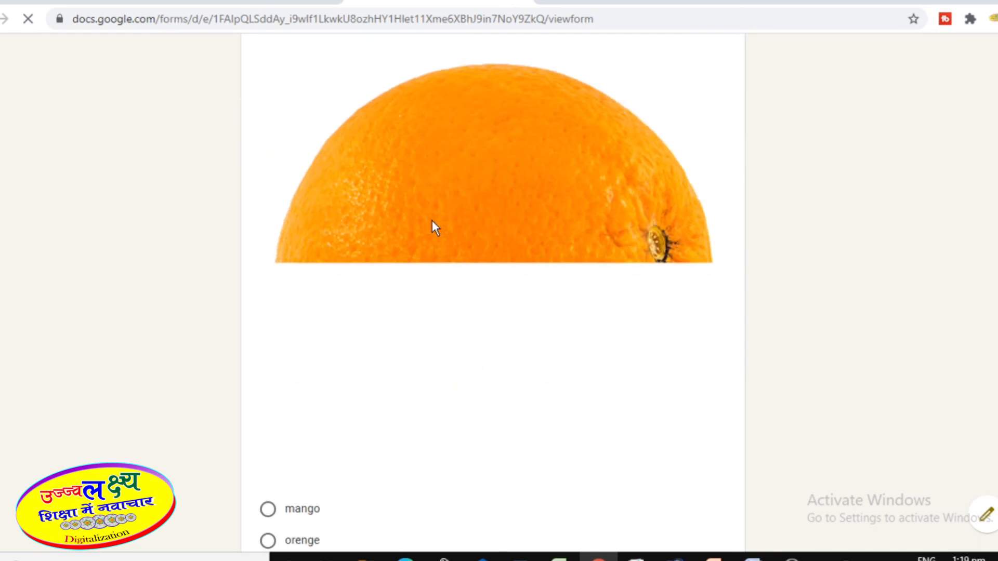
scroll(432, 223, "down", 3)
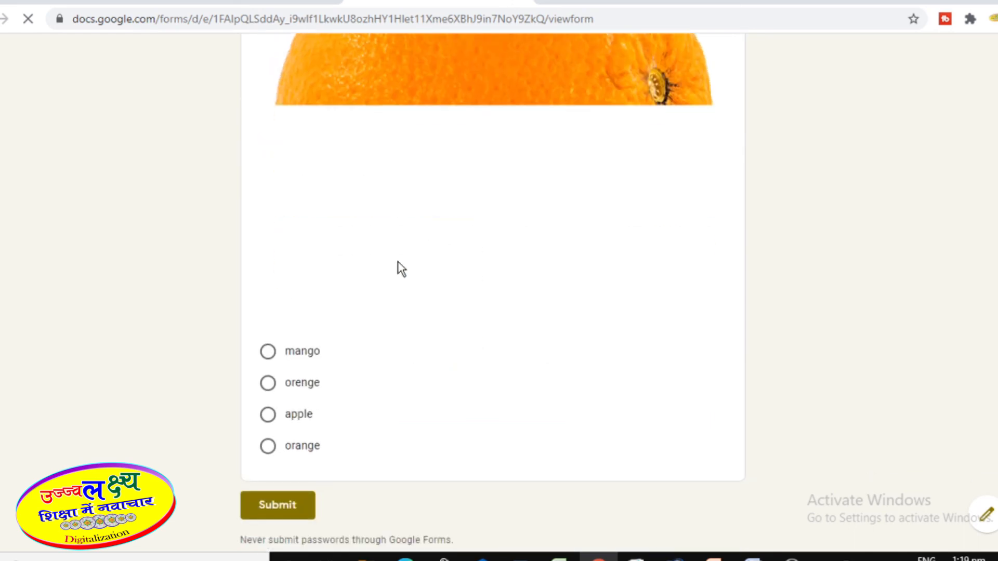
left_click(269, 358)
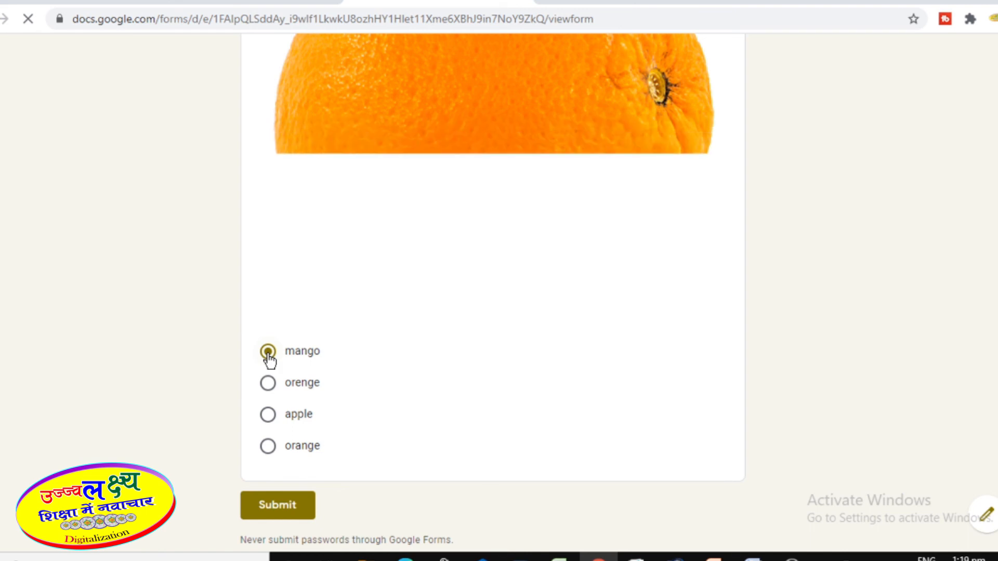
left_click(272, 517)
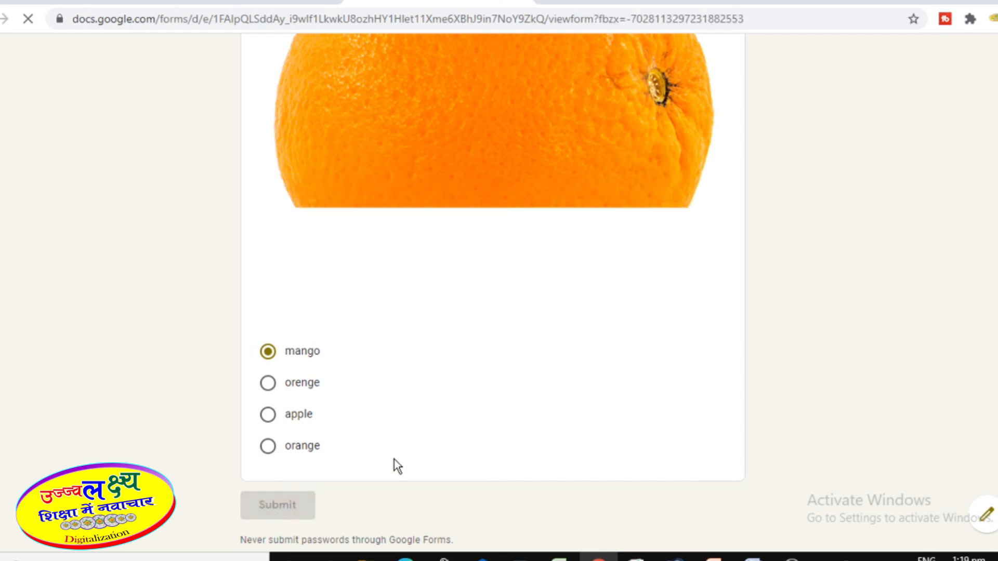
Open the score of the submitted response and examine the total points and the marking of both fruit questions.
scroll(399, 460, "up", 5)
scroll(399, 459, "up", 9)
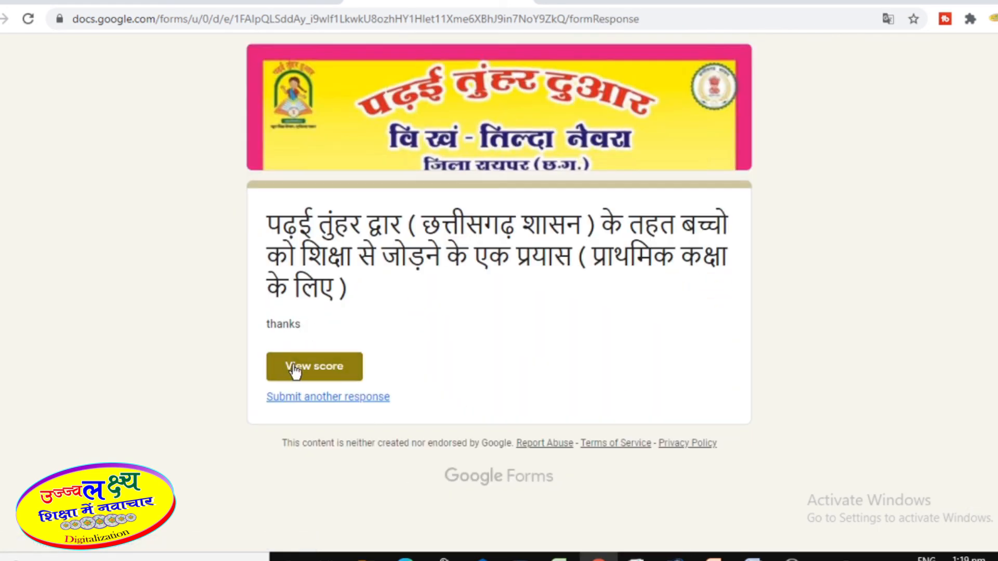
left_click(323, 370)
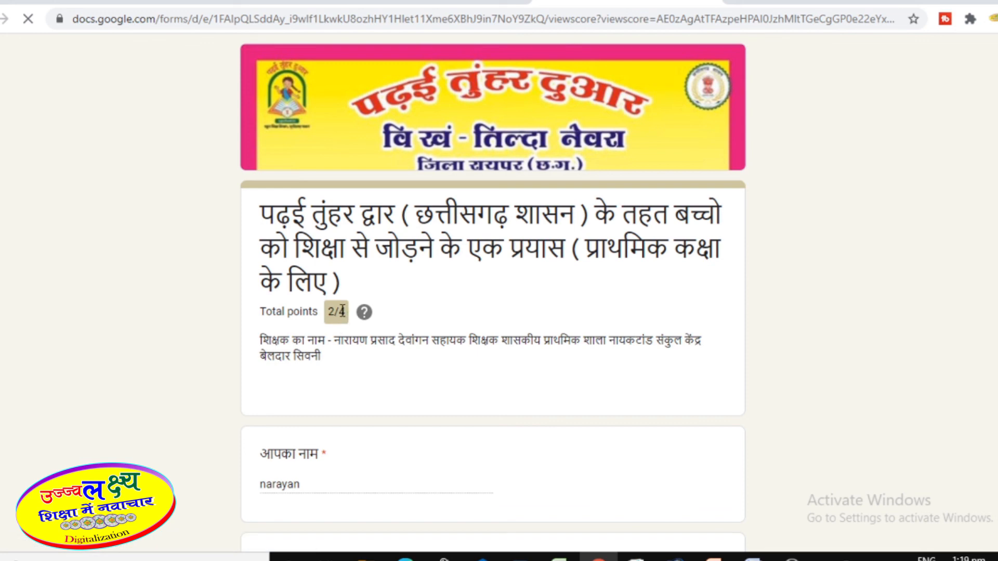
scroll(339, 312, "down", 6)
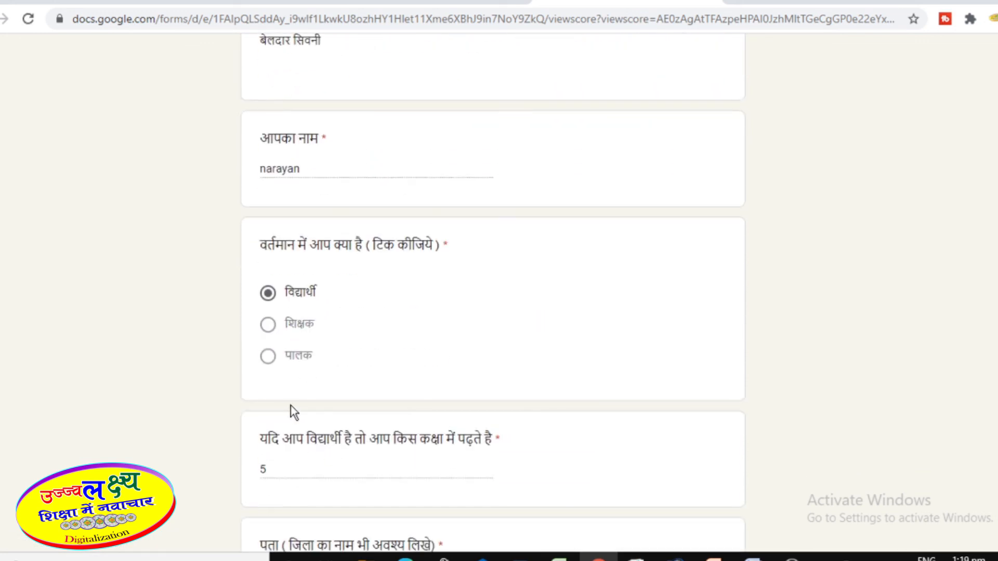
scroll(291, 405, "down", 10)
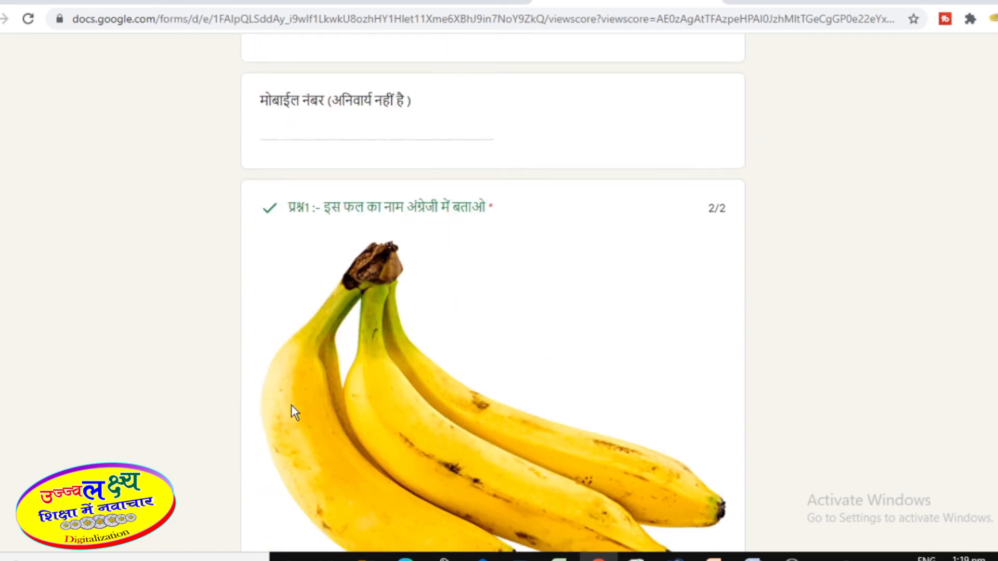
scroll(292, 406, "down", 2)
scroll(389, 316, "down", 10)
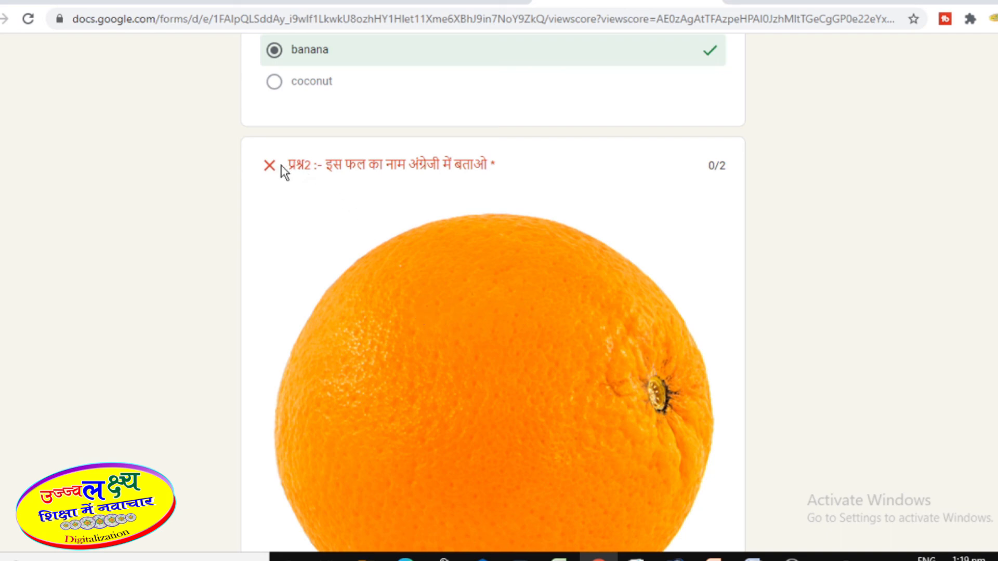
scroll(451, 361, "down", 8)
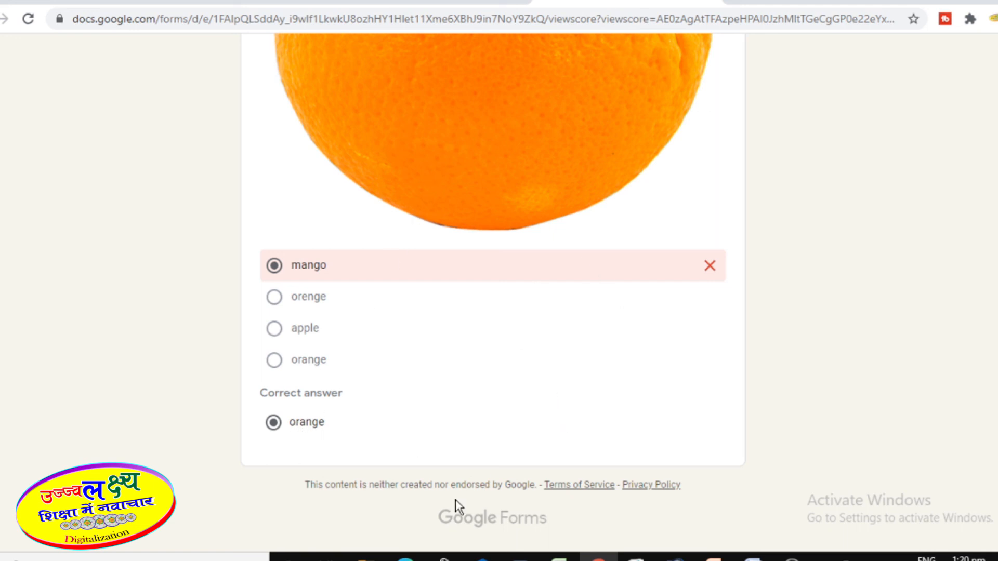
Recheck the marked answers and the total score, and return to the submission confirmation page.
scroll(456, 500, "up", 10)
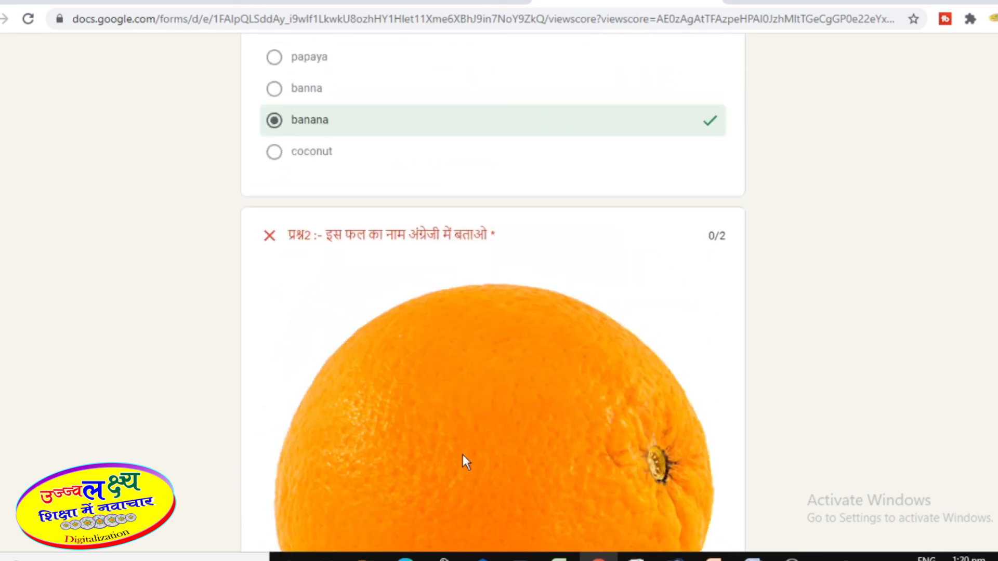
scroll(463, 455, "down", 3)
scroll(466, 460, "up", 3)
scroll(466, 459, "up", 3)
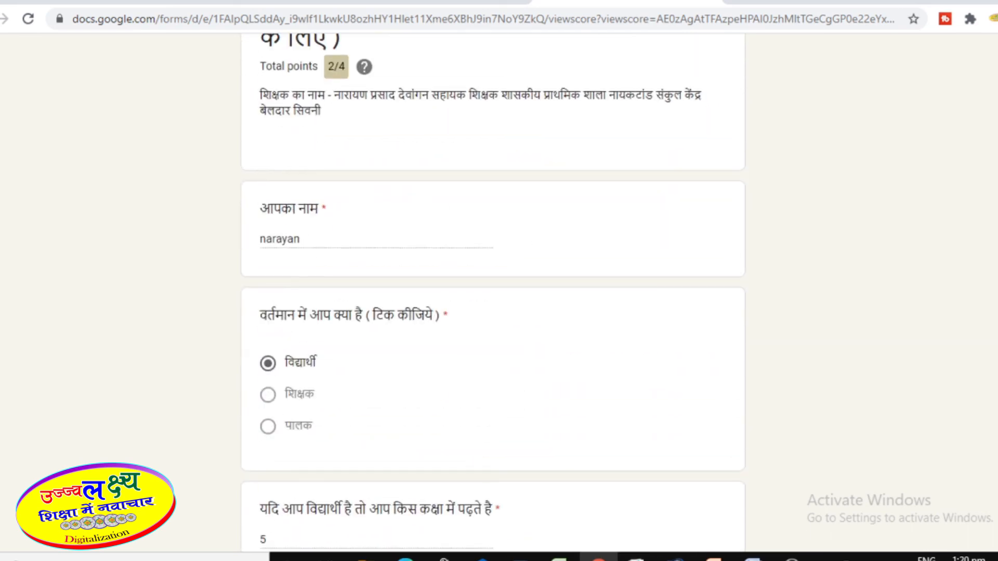
left_click(464, 2)
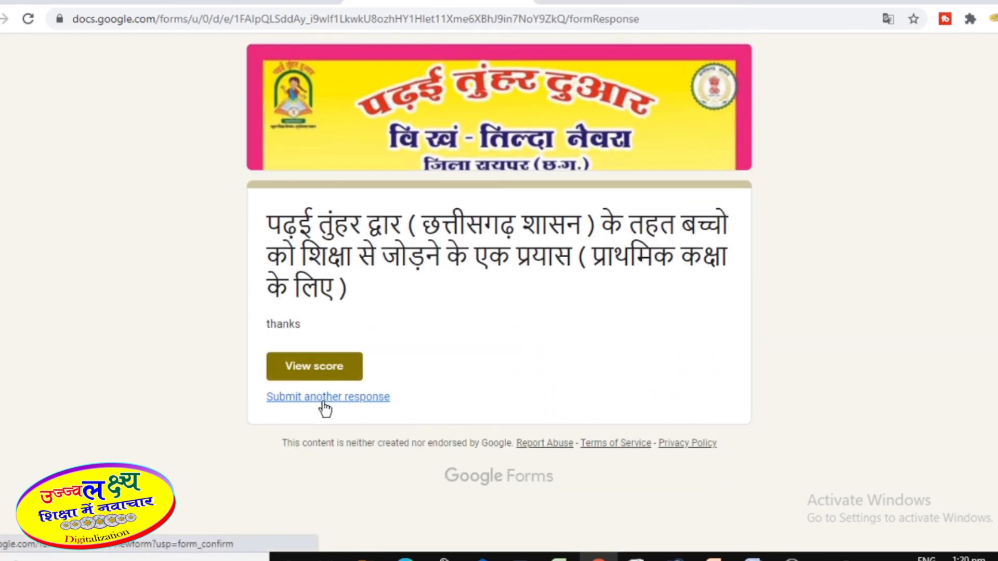